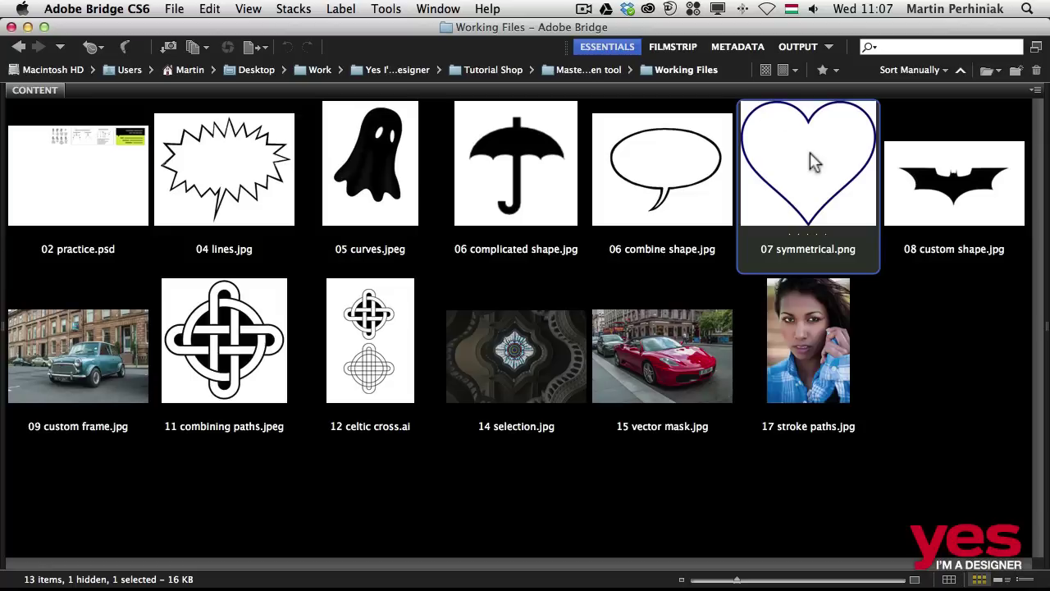
Carry the 07 symmetrical.png heart from Bridge into Photoshop's 02 practice.psd
{"action": "left_click_drag", "start_coordinate": [813, 162], "coordinate": [353, 324]}
{"action": "key", "text": "super+Tab"}
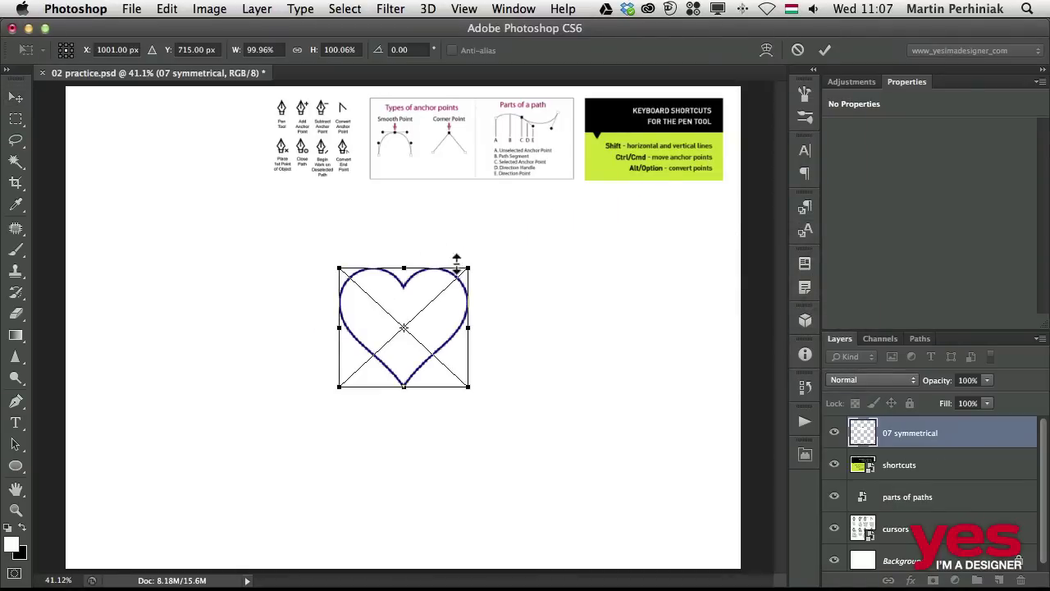
Scale the placed heart up to about 161%, commit it, and move it 61 px lower
{"action": "left_click_drag", "start_coordinate": [474, 260], "coordinate": [508, 230]}
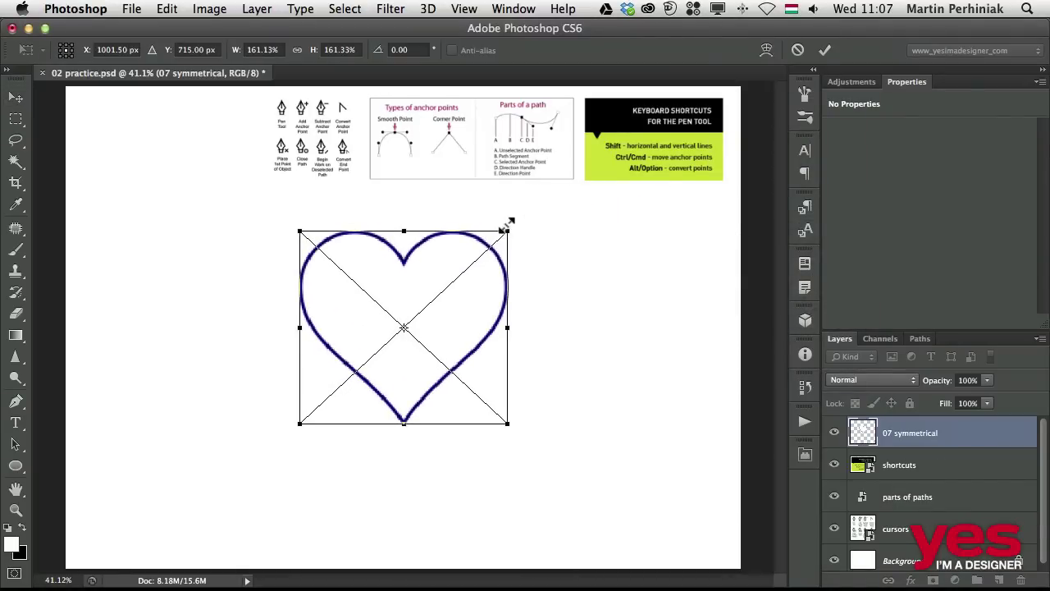
{"action": "key", "text": "Return"}
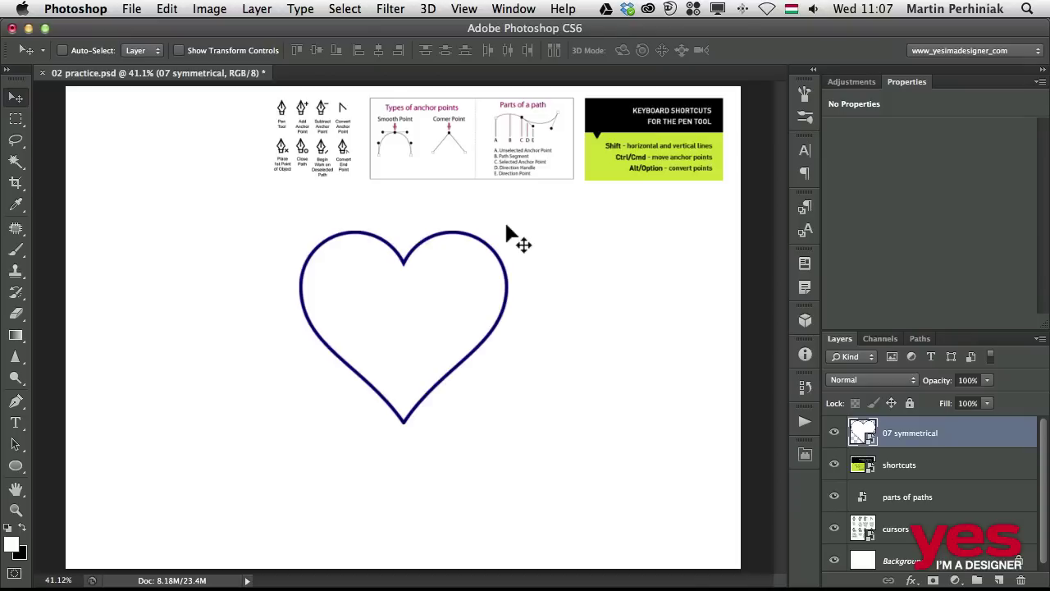
{"action": "left_click_drag", "start_coordinate": [442, 300], "coordinate": [451, 321]}
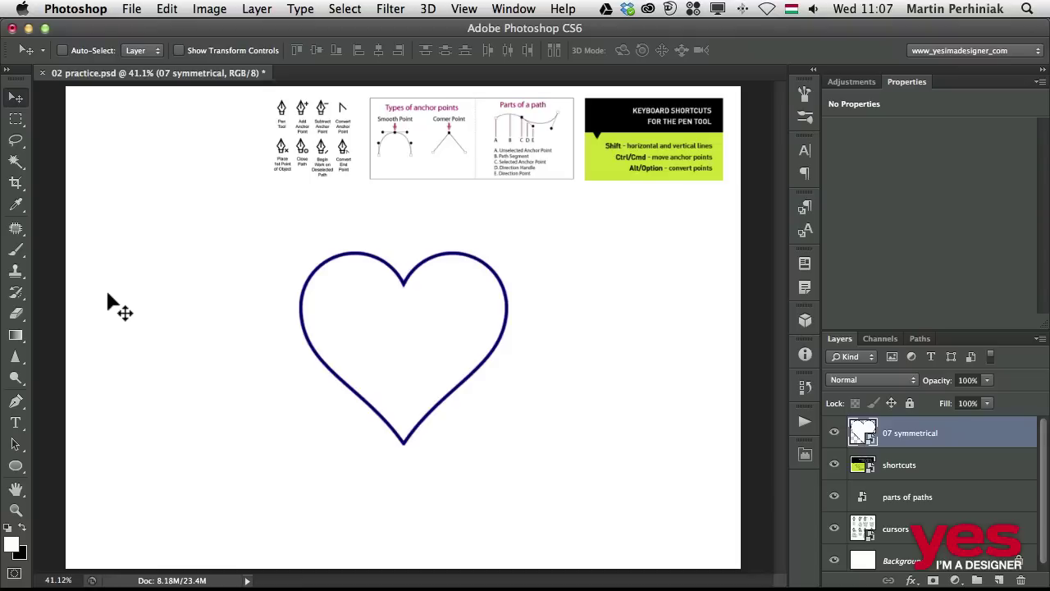
Show rulers, set a vertical guide at X 1000 px, and drop the heart layer to 19% opacity
{"action": "left_click", "coordinate": [466, 10]}
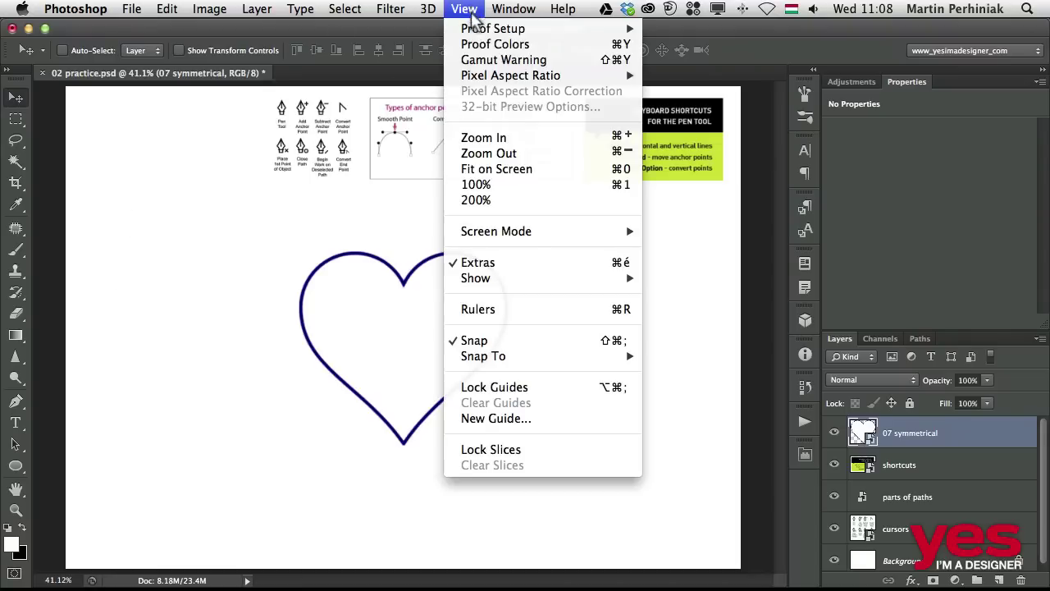
{"action": "left_click", "coordinate": [518, 310]}
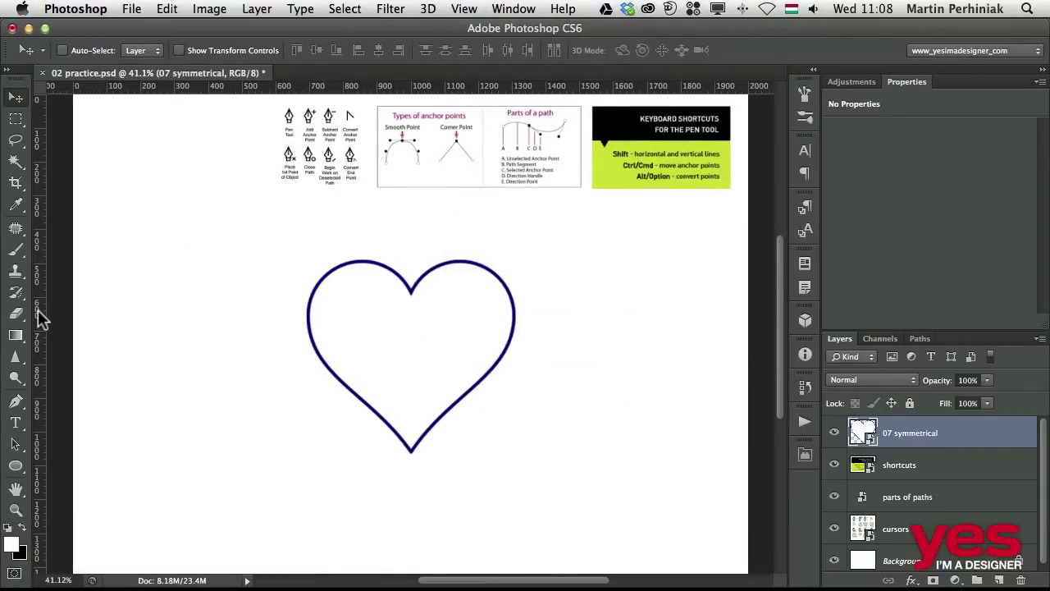
{"action": "left_click_drag", "start_coordinate": [42, 316], "coordinate": [408, 322]}
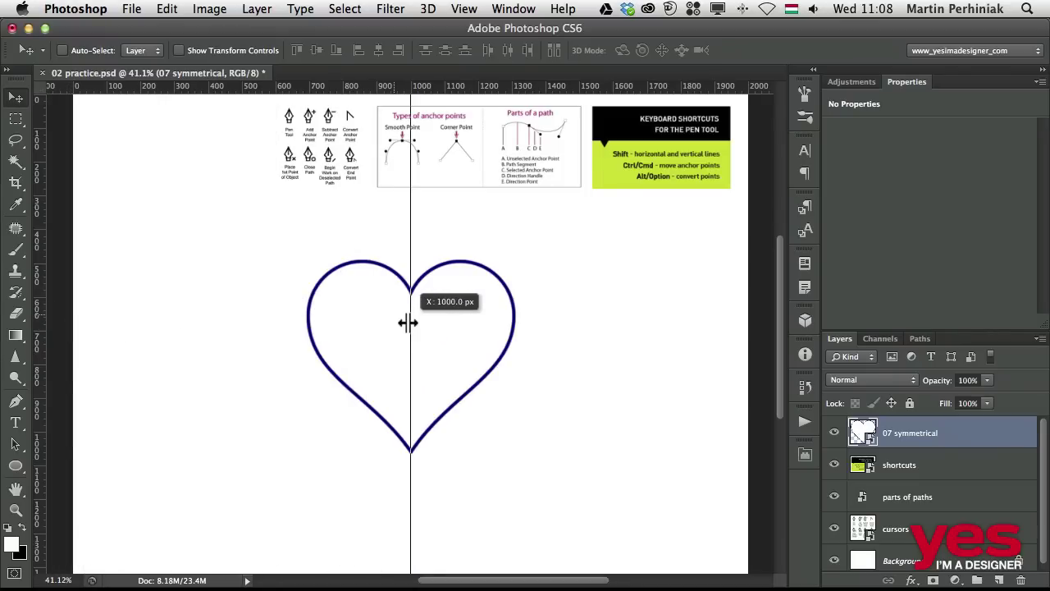
{"action": "left_click_drag", "start_coordinate": [408, 323], "coordinate": [407, 321]}
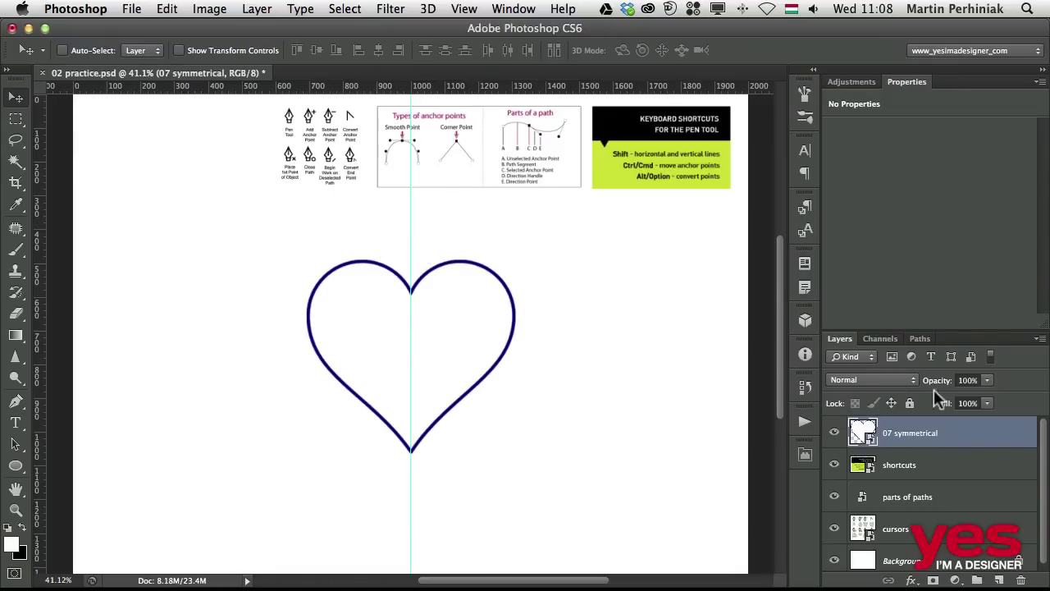
{"action": "left_click_drag", "start_coordinate": [934, 389], "coordinate": [878, 386]}
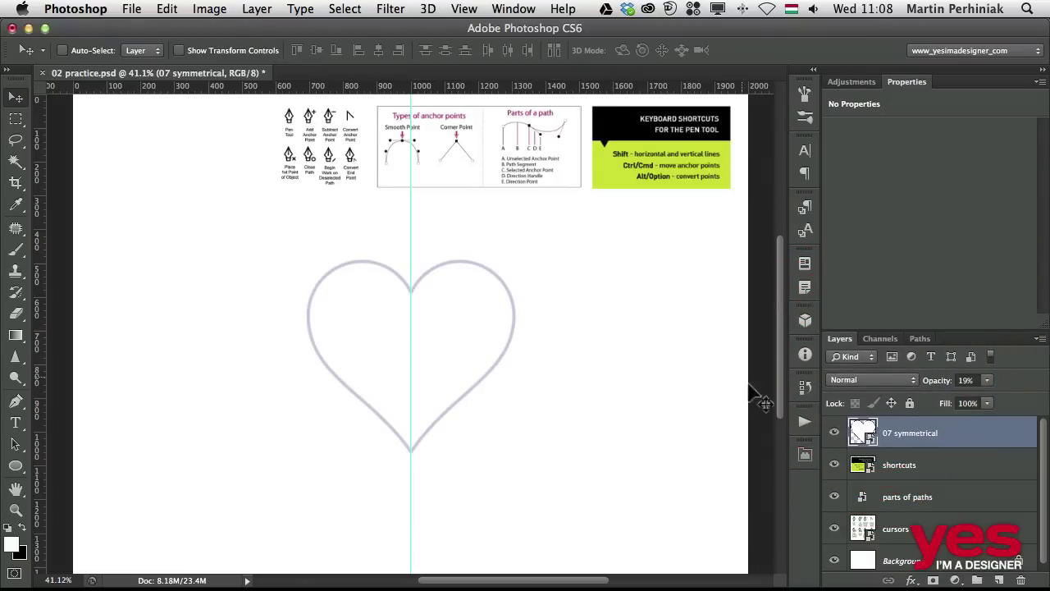
{"action": "key", "text": "p"}
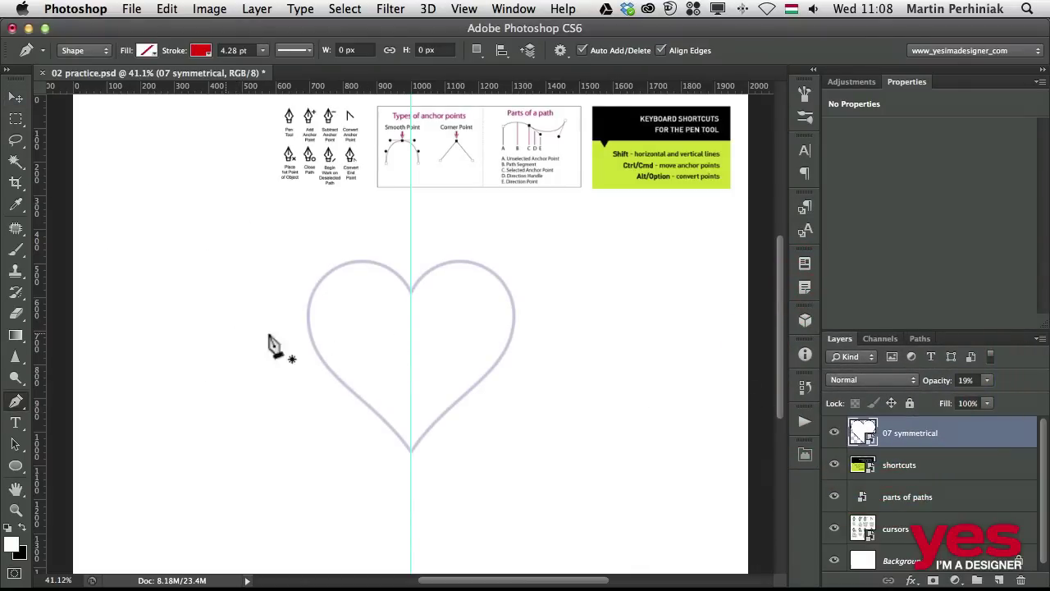
Zoom in and trace the heart's left outline with Pen anchors from bottom tip to top centre
{"action": "left_click_drag", "start_coordinate": [411, 333], "coordinate": [458, 325]}
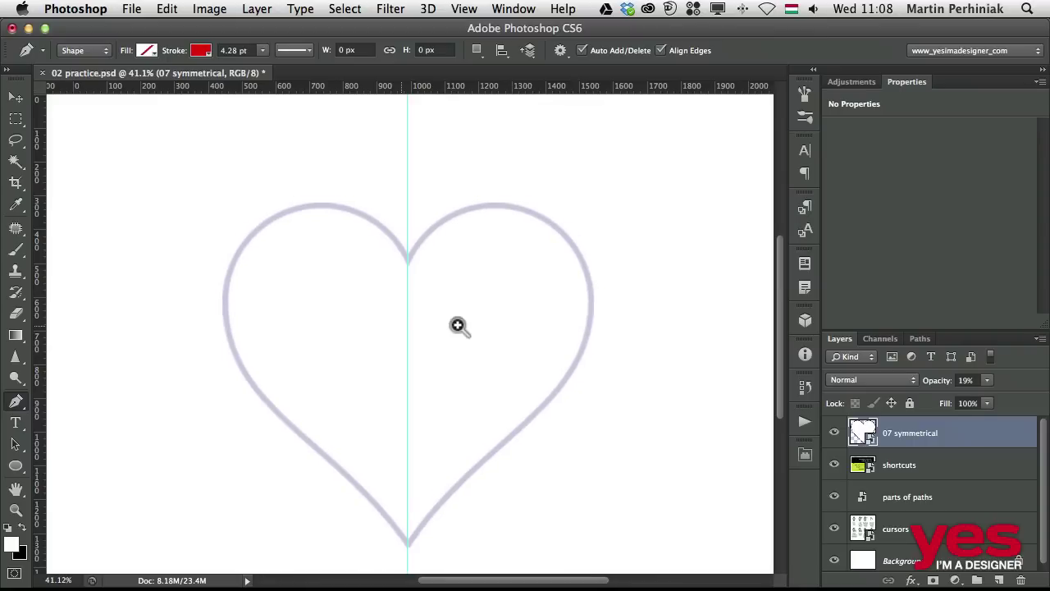
{"action": "key", "text": "v"}
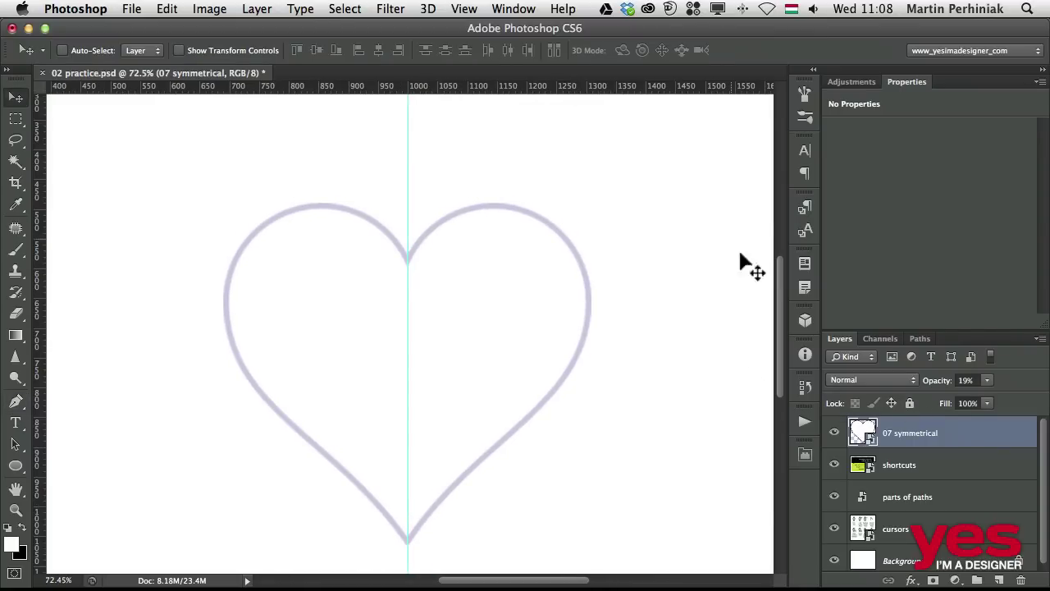
{"action": "key", "text": "p"}
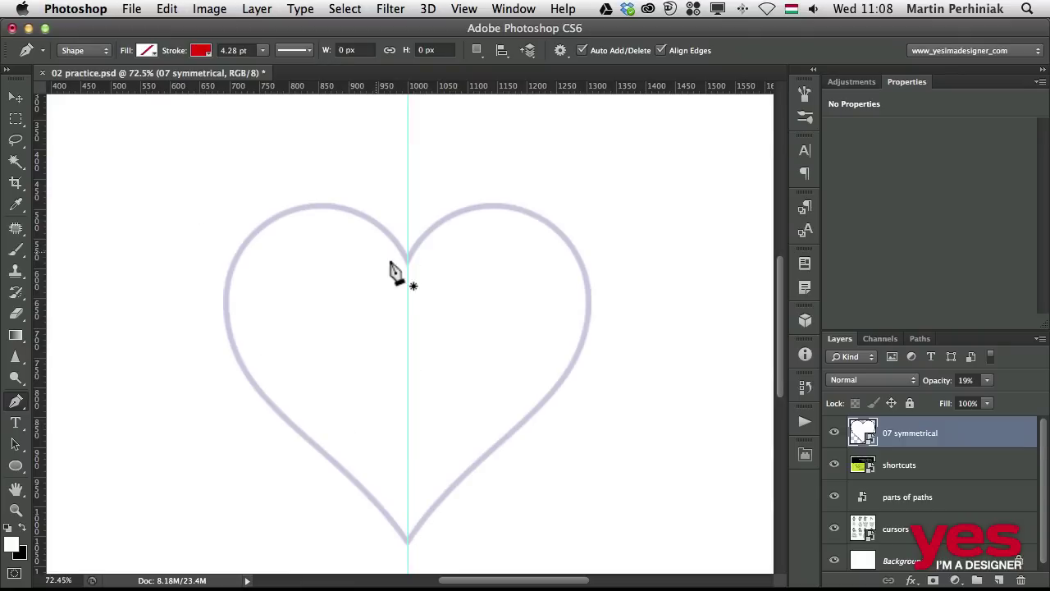
{"action": "left_click", "coordinate": [408, 541]}
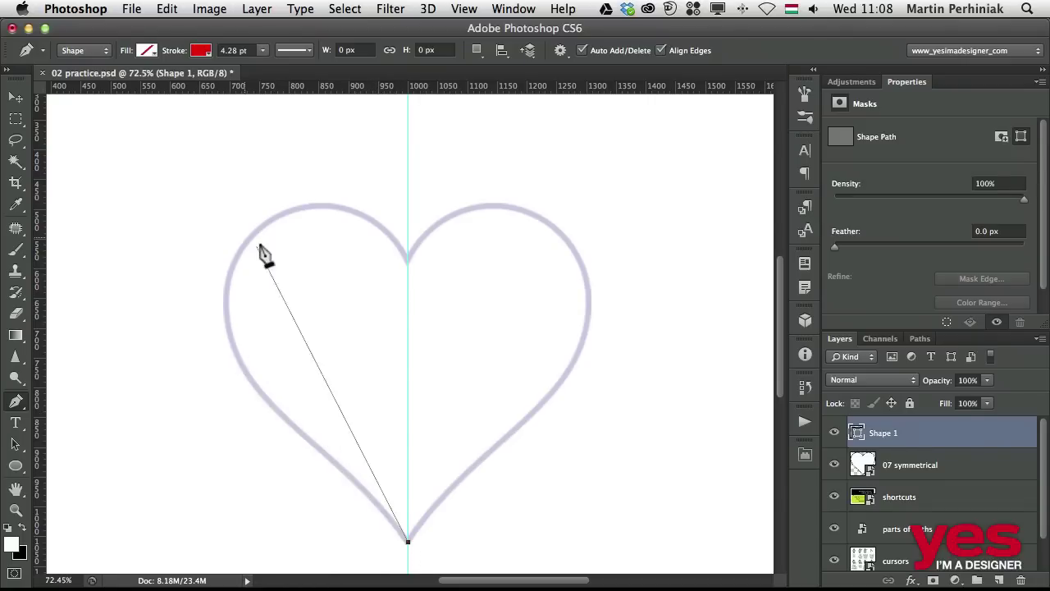
{"action": "left_click", "coordinate": [288, 421]}
{"action": "left_click_drag", "start_coordinate": [288, 421], "coordinate": [226, 375]}
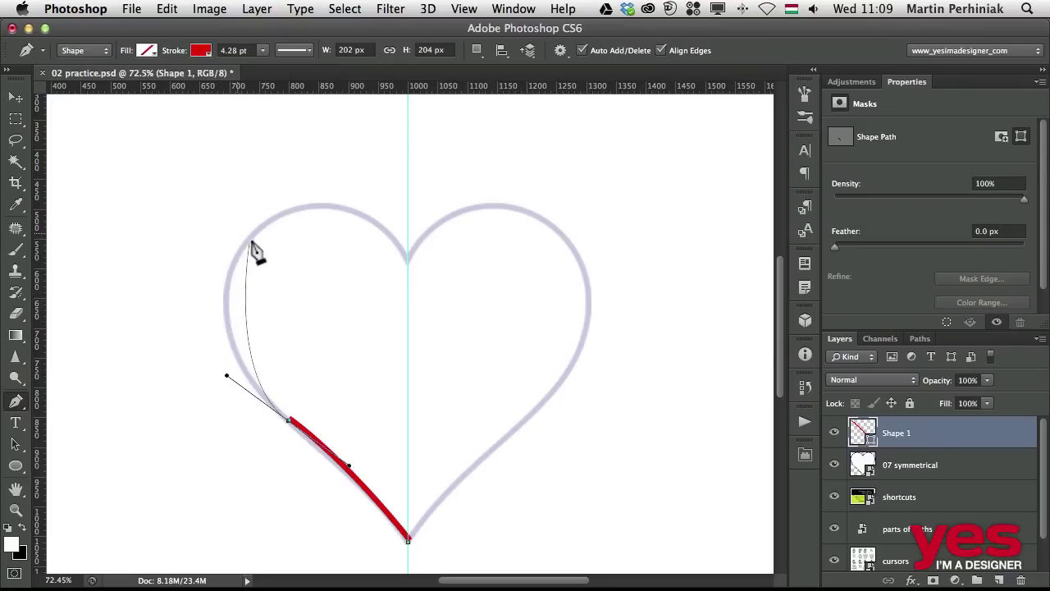
{"action": "left_click_drag", "start_coordinate": [251, 235], "coordinate": [303, 184]}
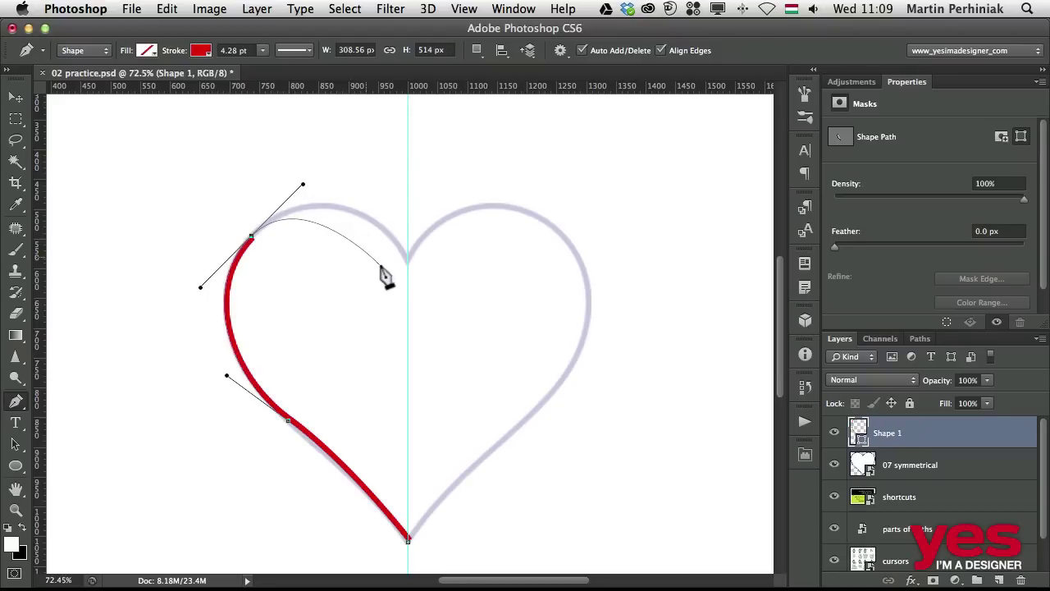
{"action": "mouse_move", "coordinate": [407, 263]}
{"action": "left_mouse_down"}
{"action": "mouse_move", "coordinate": [415, 320]}
{"action": "mouse_move", "coordinate": [426, 320]}
{"action": "left_mouse_up"}
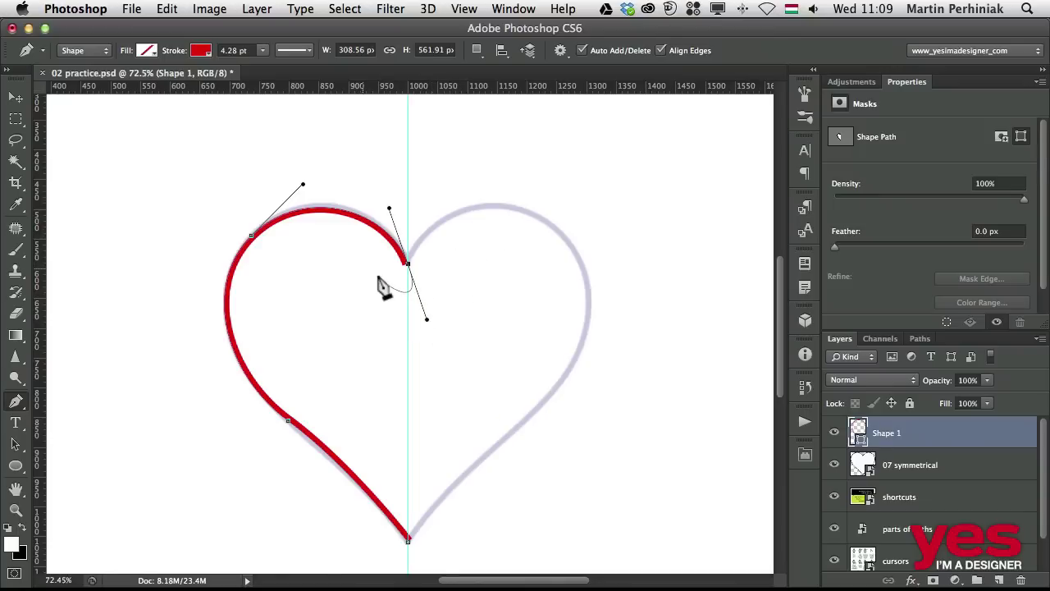
Finish the path and reshape its lower-left curve handle with the Direct Selection Tool
{"action": "key", "text": "Escape"}
{"action": "left_click", "coordinate": [16, 401]}
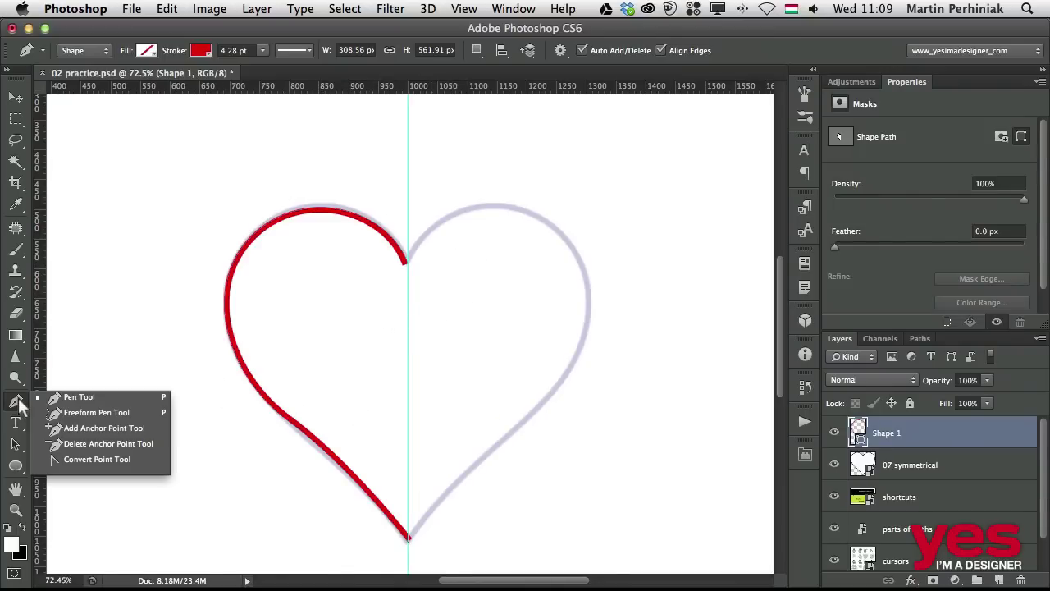
{"action": "left_click", "coordinate": [15, 445]}
{"action": "left_click", "coordinate": [16, 444]}
{"action": "left_click", "coordinate": [15, 444]}
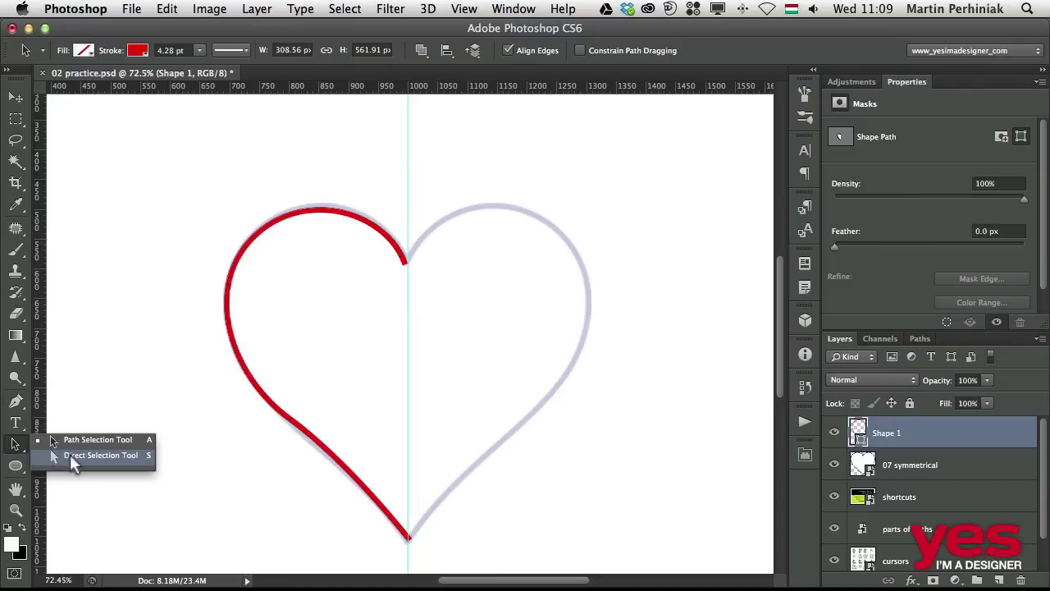
{"action": "left_click", "coordinate": [71, 457]}
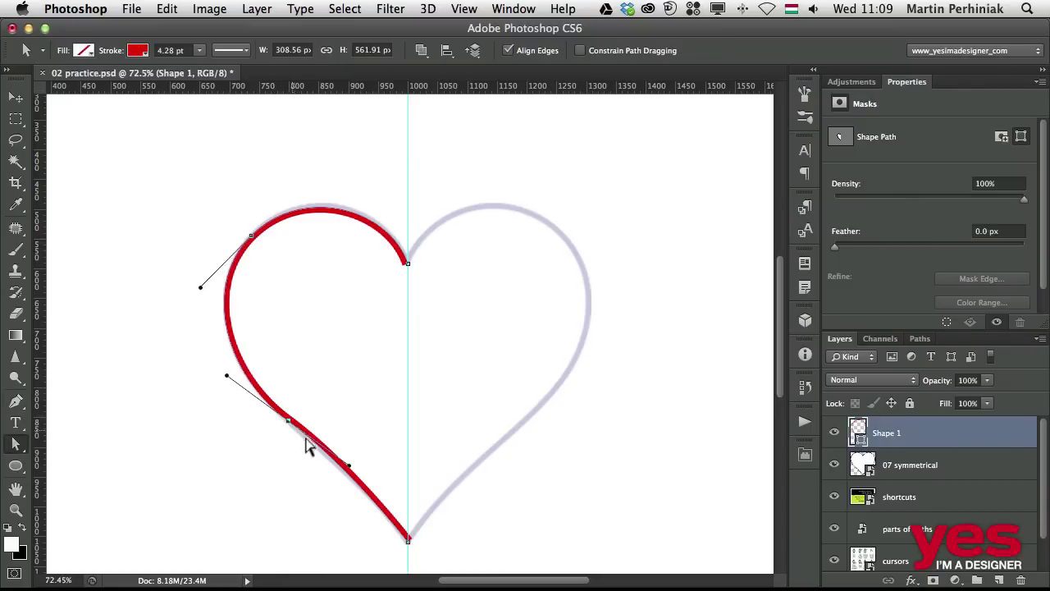
{"action": "left_click_drag", "start_coordinate": [351, 474], "coordinate": [348, 477]}
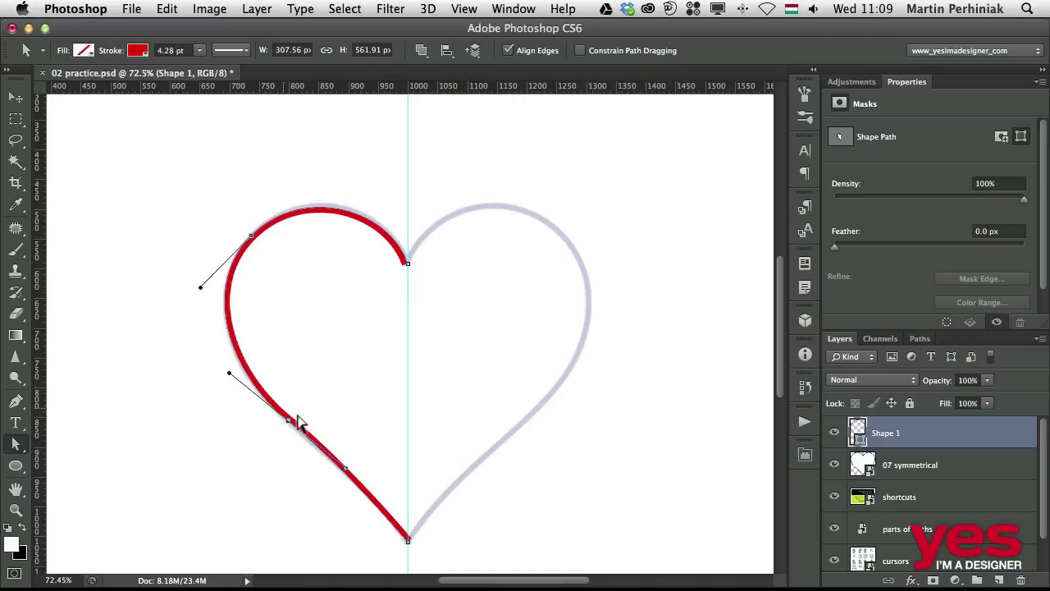
{"action": "left_click", "coordinate": [328, 391]}
{"action": "left_click_drag", "start_coordinate": [197, 197], "coordinate": [345, 451]}
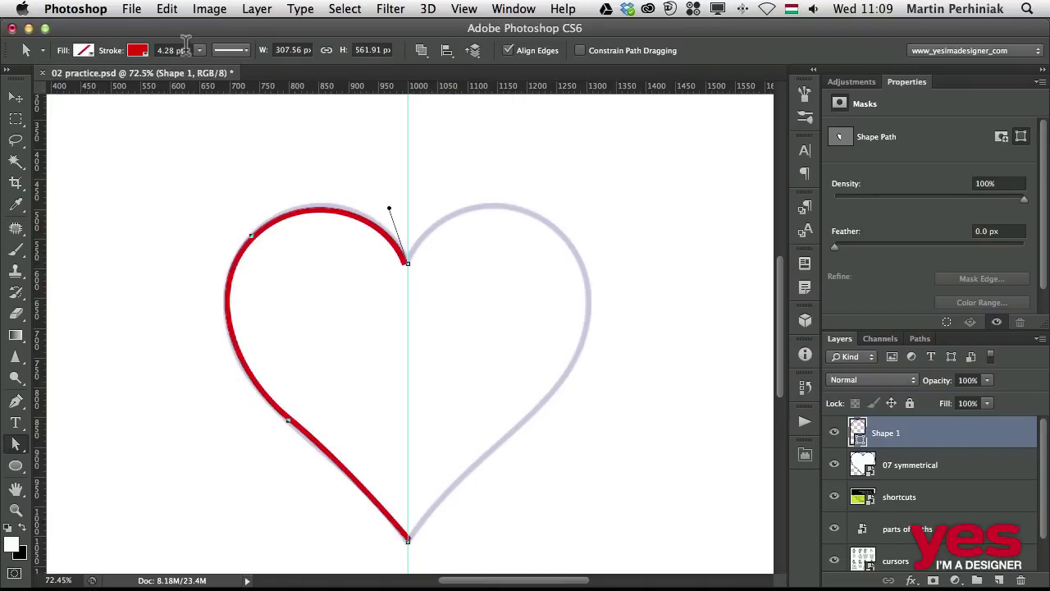
Try Outside stroke alignment, then set the half-heart's stroke back to Center
{"action": "left_click", "coordinate": [231, 49]}
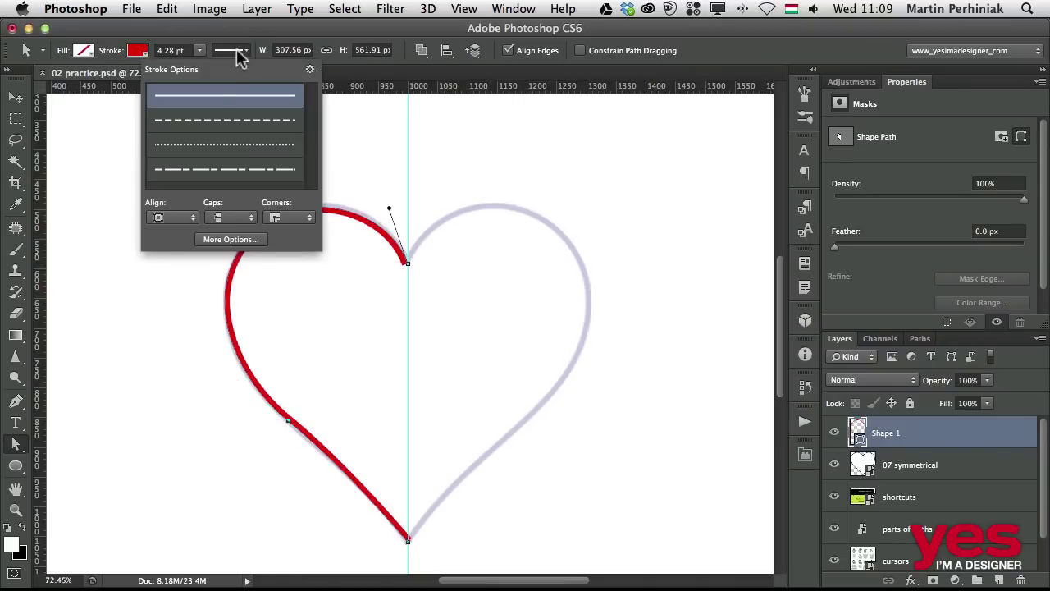
{"action": "left_click", "coordinate": [169, 219]}
{"action": "left_click", "coordinate": [172, 246]}
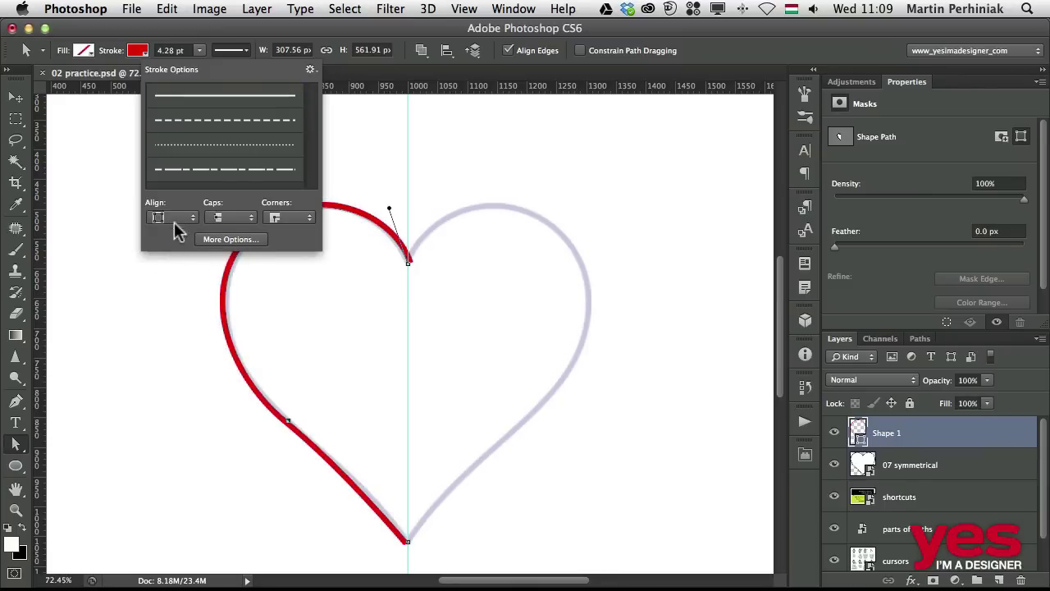
{"action": "left_click", "coordinate": [175, 220]}
{"action": "left_click", "coordinate": [170, 205]}
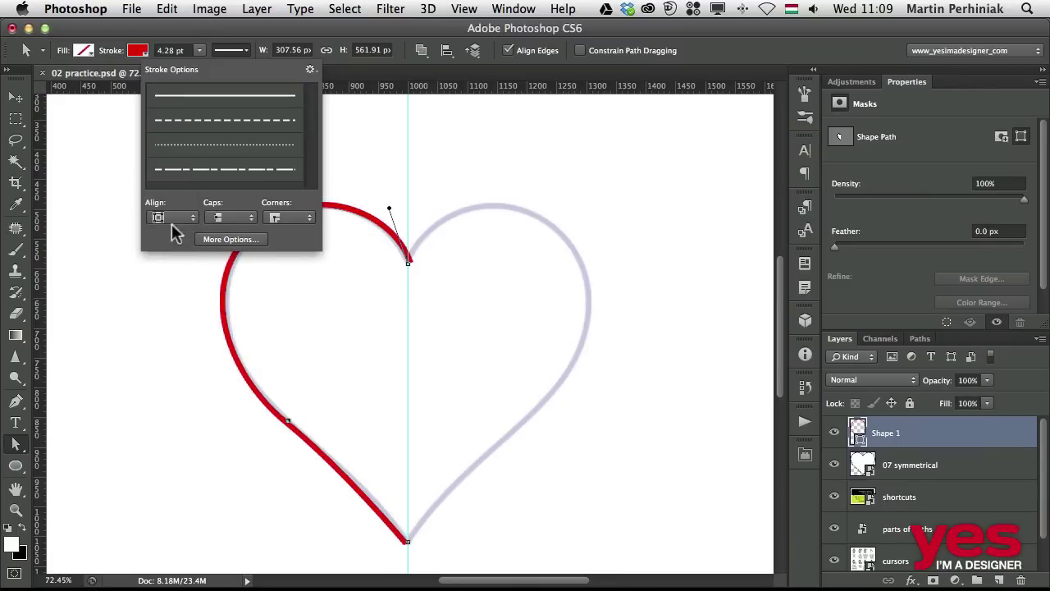
{"action": "left_click", "coordinate": [168, 293]}
{"action": "left_click", "coordinate": [174, 312]}
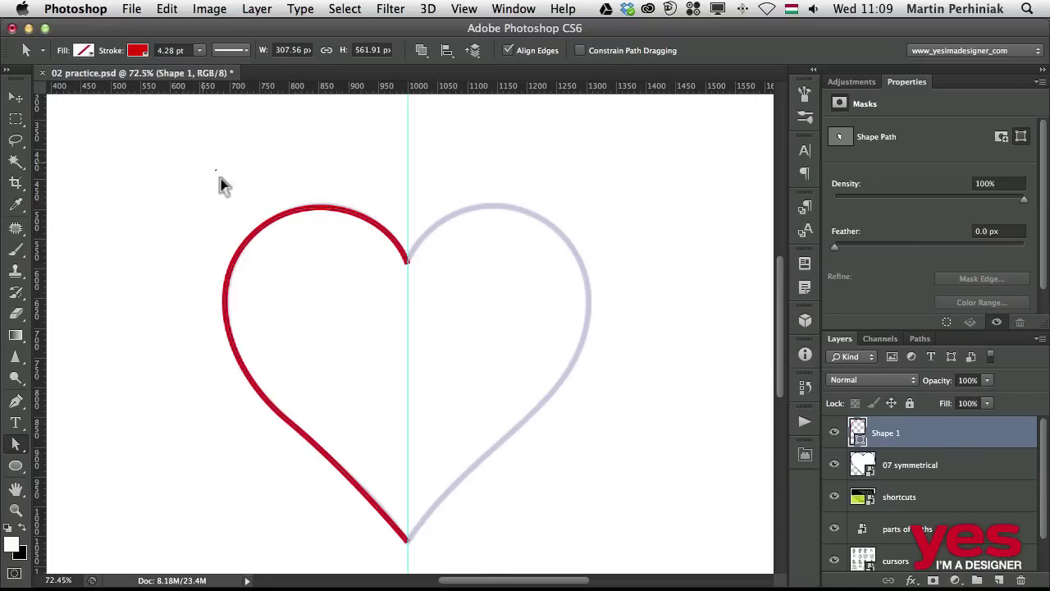
Select the whole left half-heart path and Alt-drag a copy to the right
{"action": "left_click_drag", "start_coordinate": [219, 185], "coordinate": [280, 304]}
{"action": "left_click", "coordinate": [29, 449]}
{"action": "left_click", "coordinate": [99, 435]}
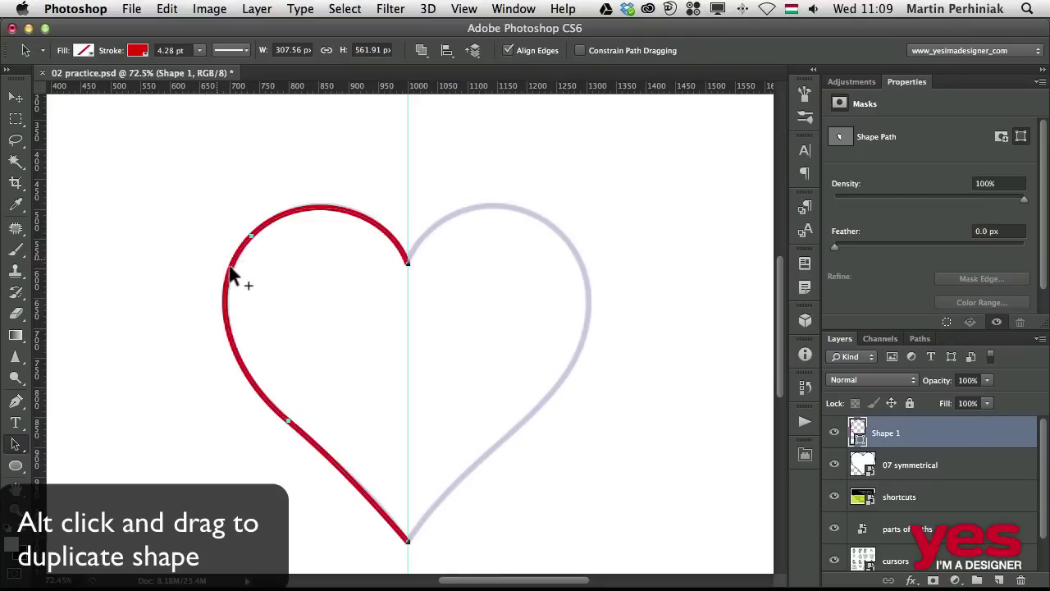
{"action": "left_click_drag", "start_coordinate": [230, 276], "coordinate": [462, 287]}
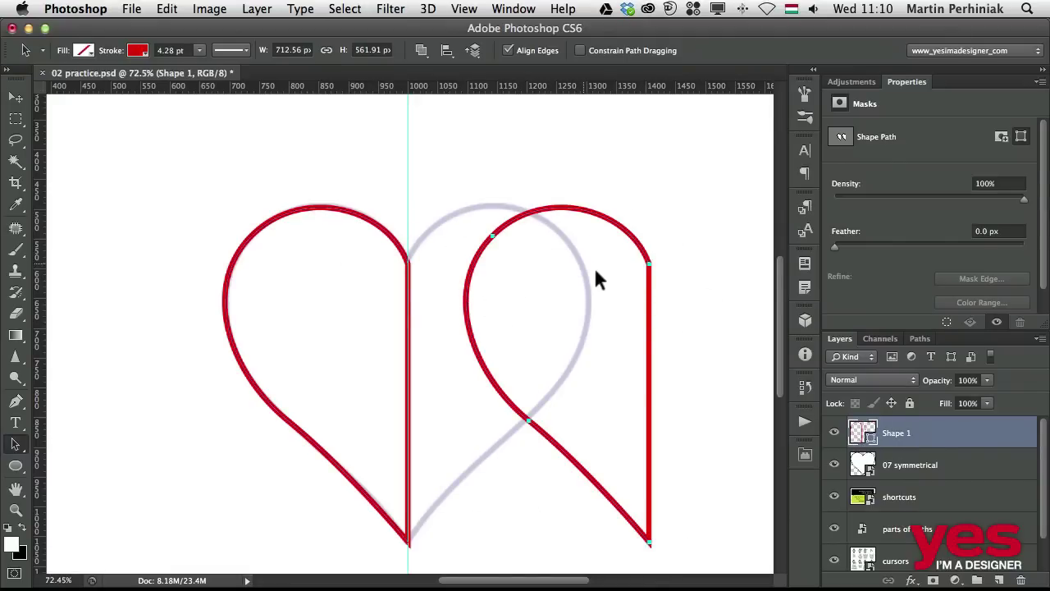
Flip the copy horizontally and move it against the guide to complete the heart
{"action": "left_click", "coordinate": [166, 9]}
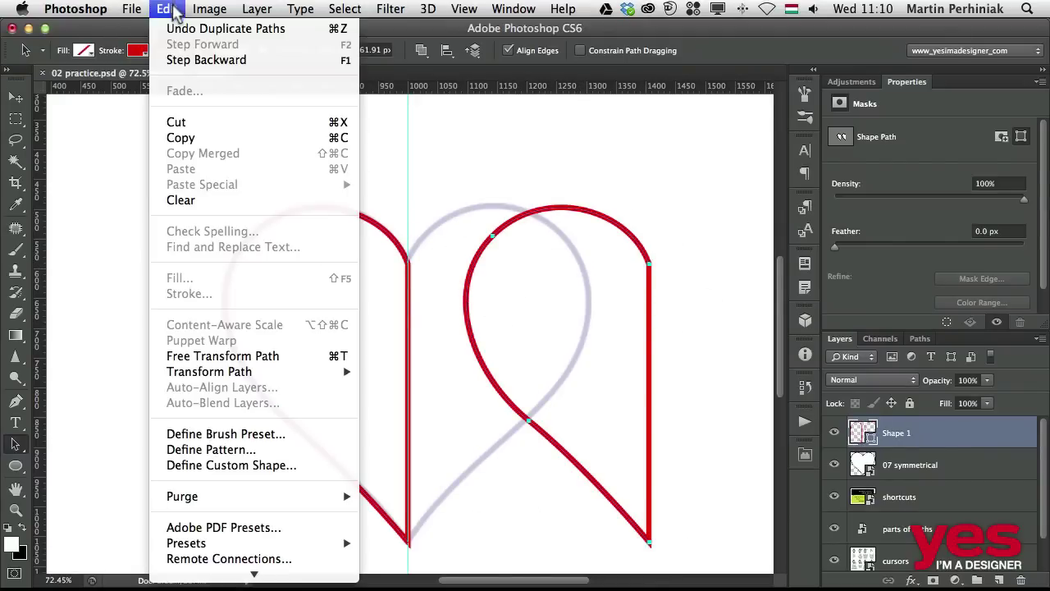
{"action": "mouse_move", "coordinate": [258, 376]}
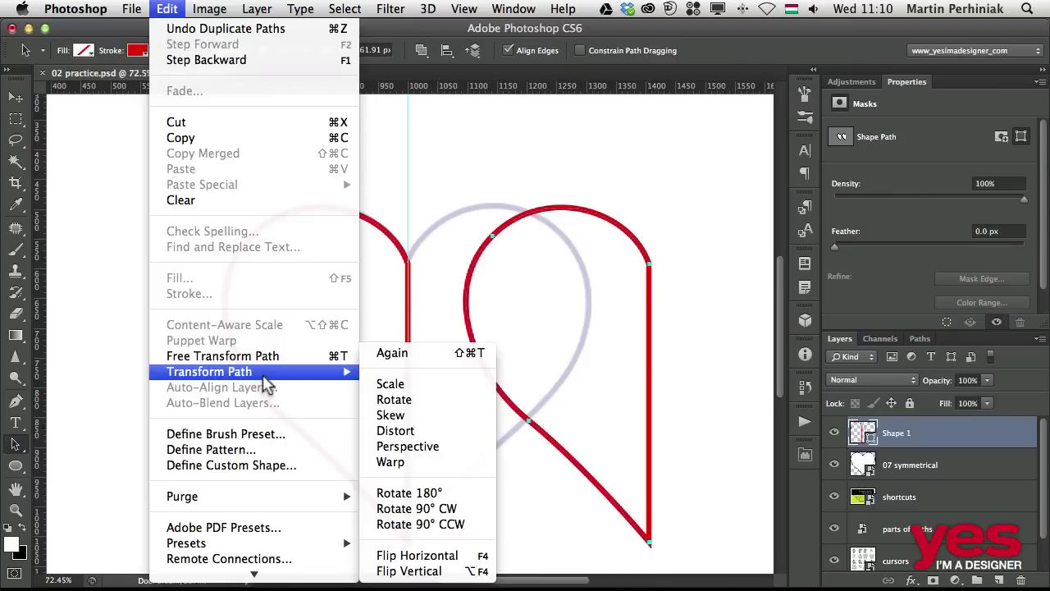
{"action": "left_click", "coordinate": [417, 556]}
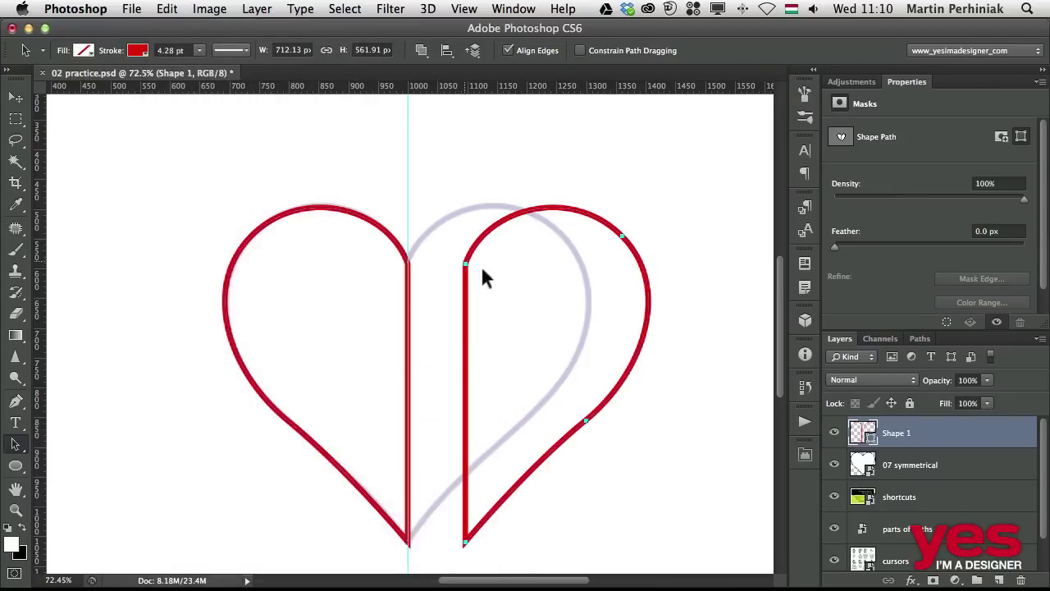
{"action": "left_click_drag", "start_coordinate": [522, 219], "coordinate": [469, 227]}
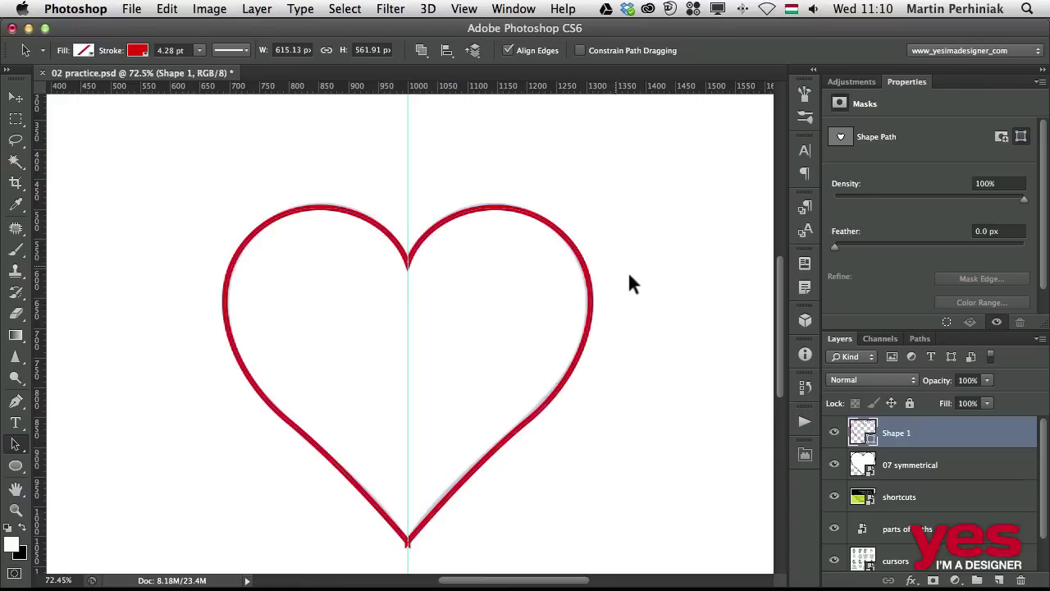
Inspect the anchor at the heart's bottom tip, then zoom out and select the heart path
{"action": "scroll", "coordinate": [435, 538], "scroll_direction": "down", "scroll_amount": 3}
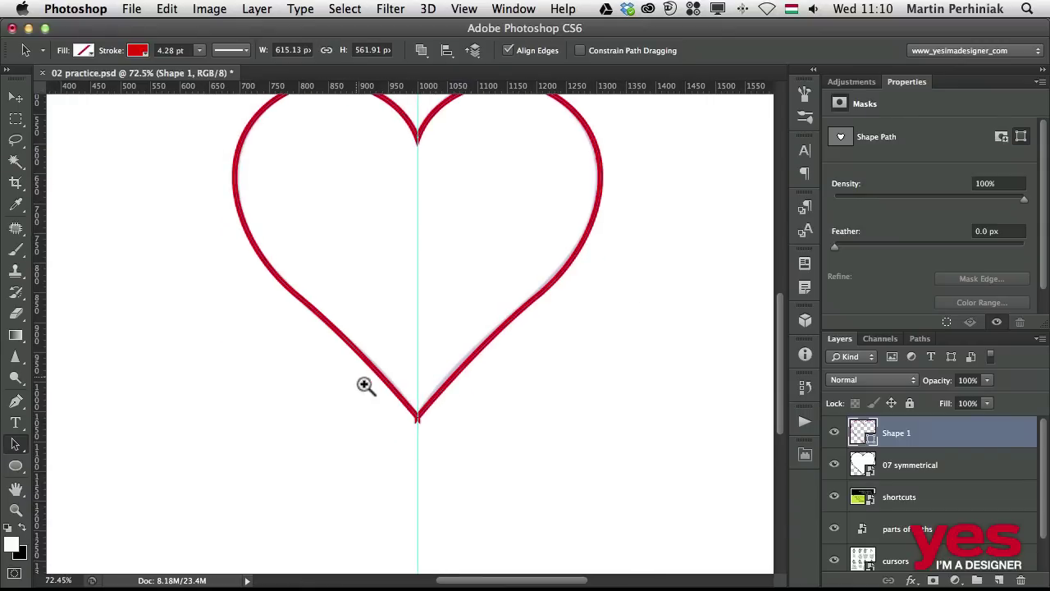
{"action": "left_click_drag", "start_coordinate": [363, 386], "coordinate": [509, 464]}
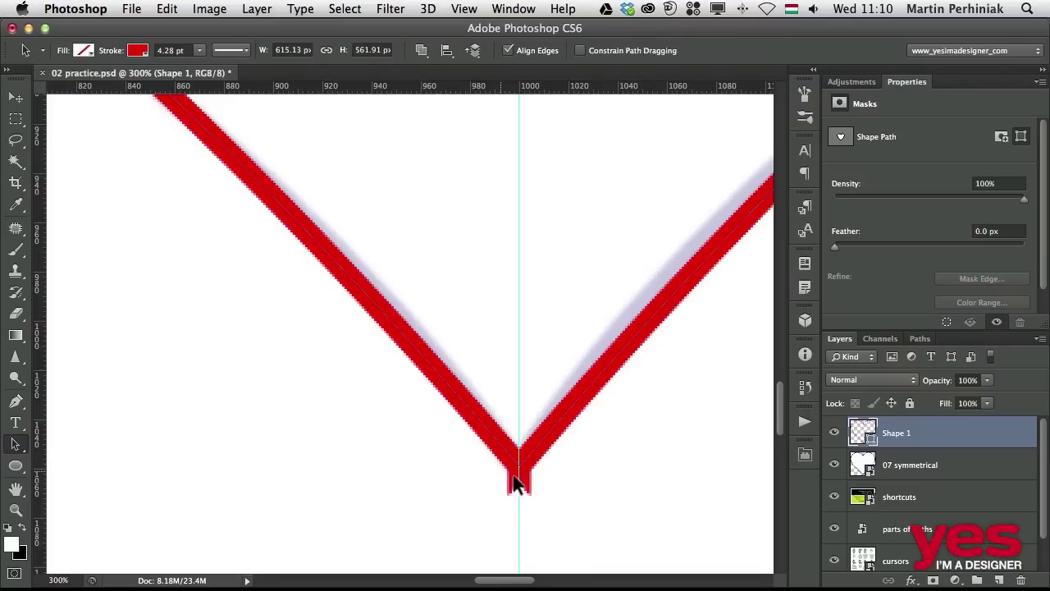
{"action": "left_click", "coordinate": [15, 444]}
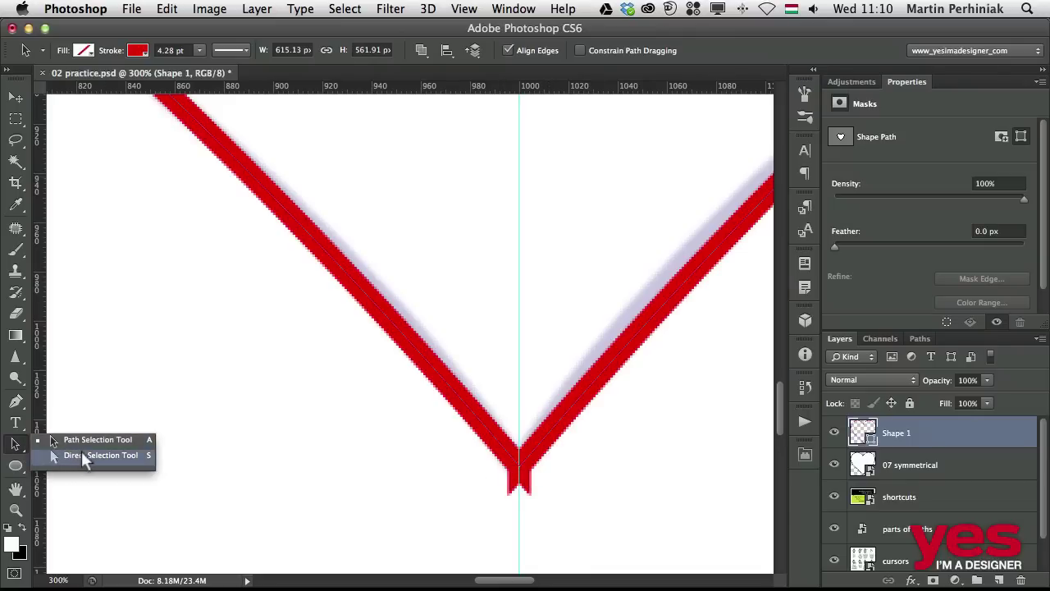
{"action": "left_click", "coordinate": [81, 452]}
{"action": "left_click", "coordinate": [519, 470]}
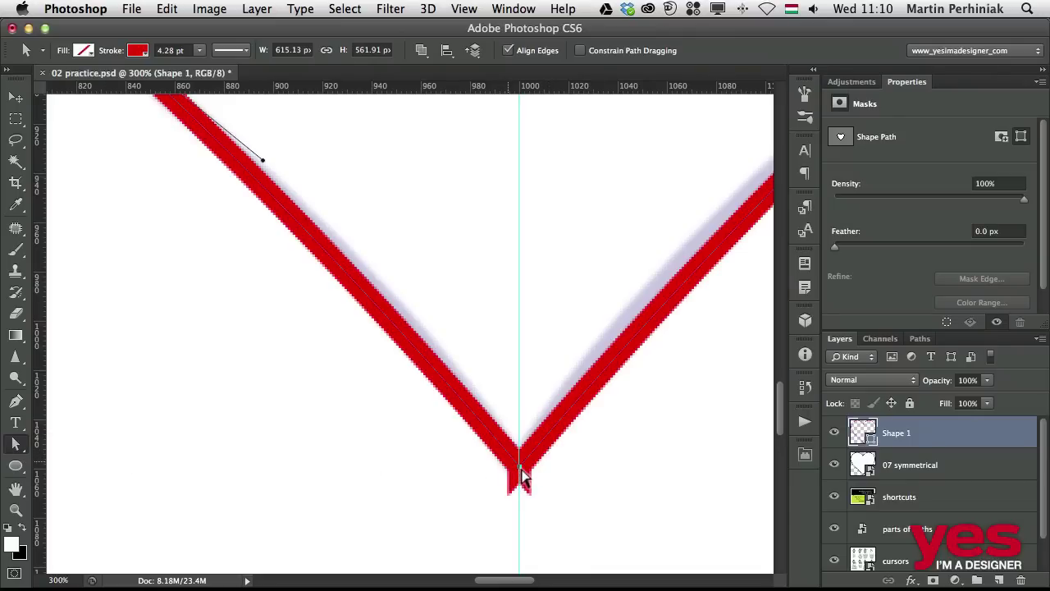
{"action": "scroll", "coordinate": [493, 470], "scroll_direction": "up", "scroll_amount": 8}
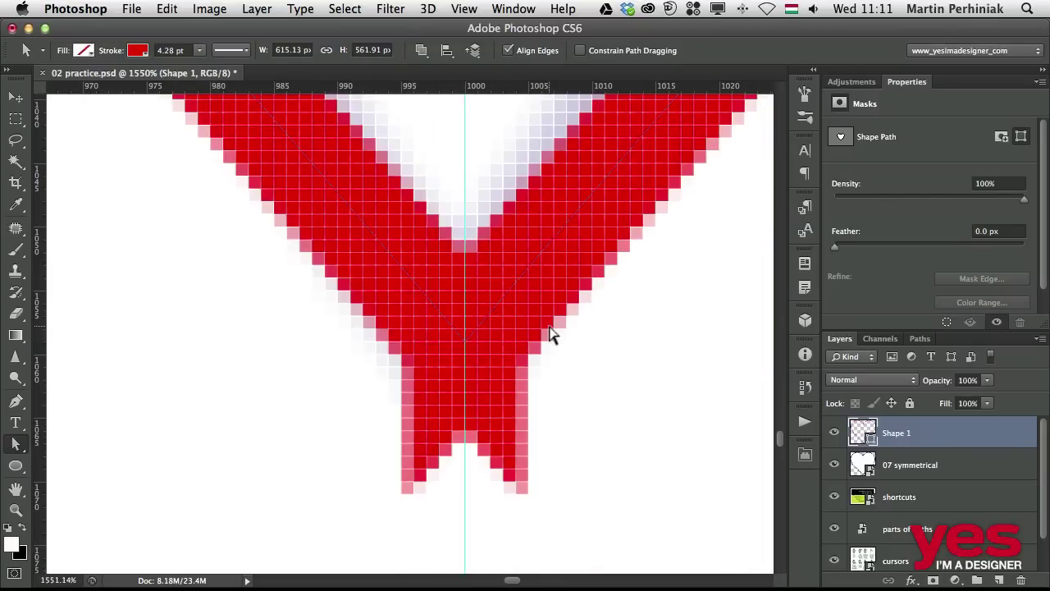
{"action": "key", "text": "super+minus"}
{"action": "key", "text": "super+minus"}
{"action": "key", "text": "super+minus"}
{"action": "key", "text": "super+minus"}
{"action": "key", "text": "super+minus"}
{"action": "key", "text": "super+minus"}
{"action": "key", "text": "super+minus"}
{"action": "key", "text": "super+minus"}
{"action": "key", "text": "super+minus"}
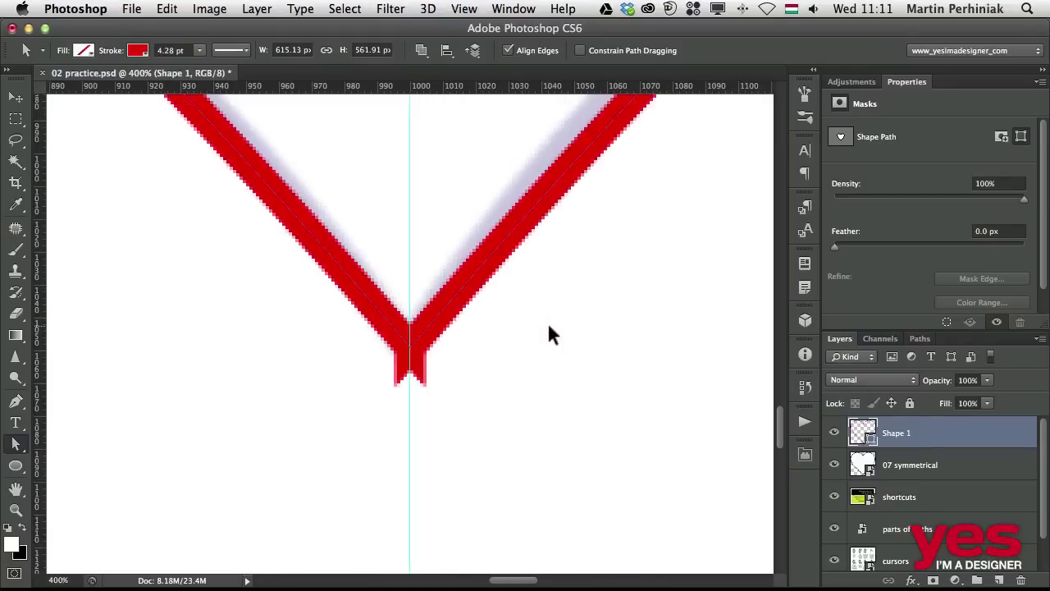
{"action": "key", "text": "super+minus"}
{"action": "left_click_drag", "start_coordinate": [572, 231], "coordinate": [598, 307]}
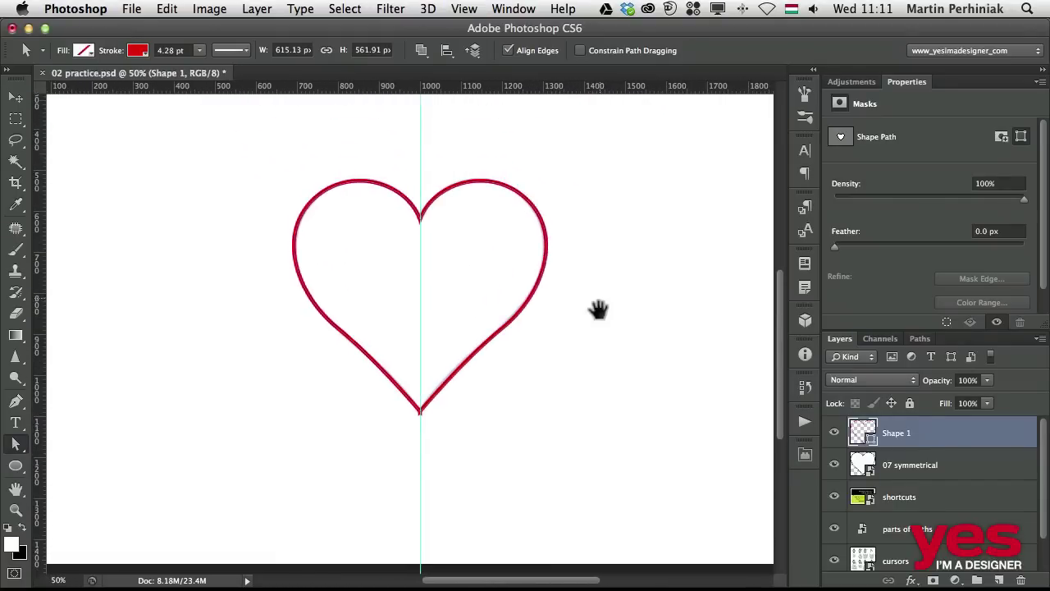
{"action": "left_click_drag", "start_coordinate": [291, 160], "coordinate": [408, 249]}
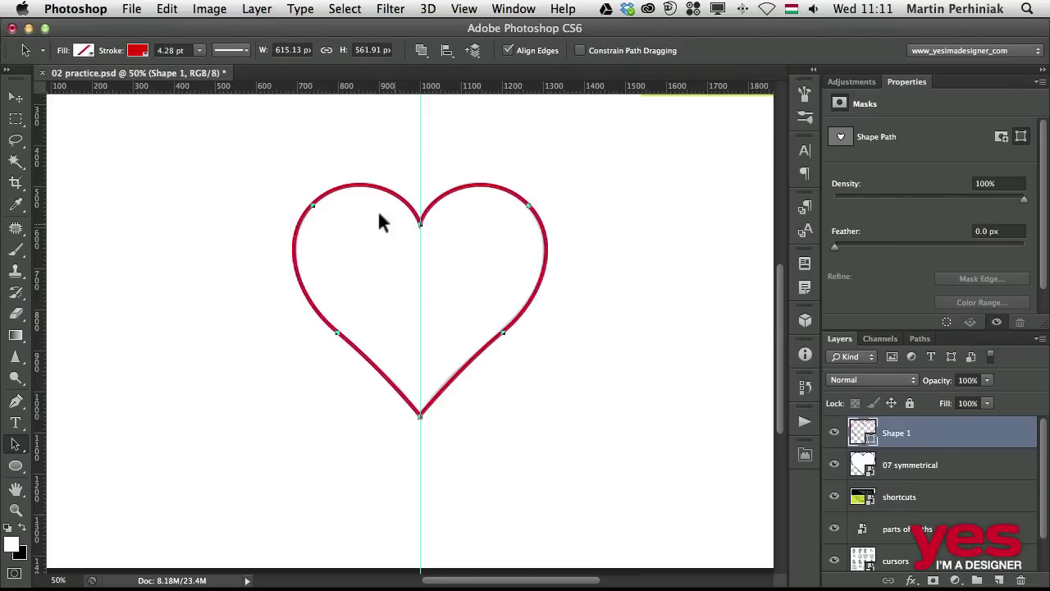
Change the heart's stroke alignment, trying Outside before picking a different alignment
{"action": "left_click", "coordinate": [234, 51]}
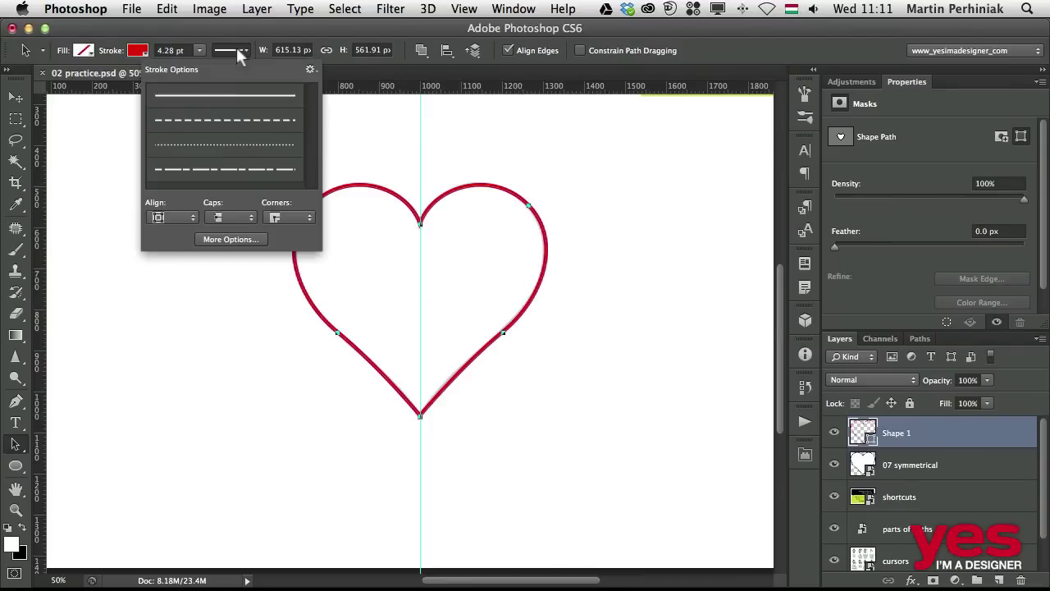
{"action": "left_click", "coordinate": [181, 218]}
{"action": "left_click", "coordinate": [176, 234]}
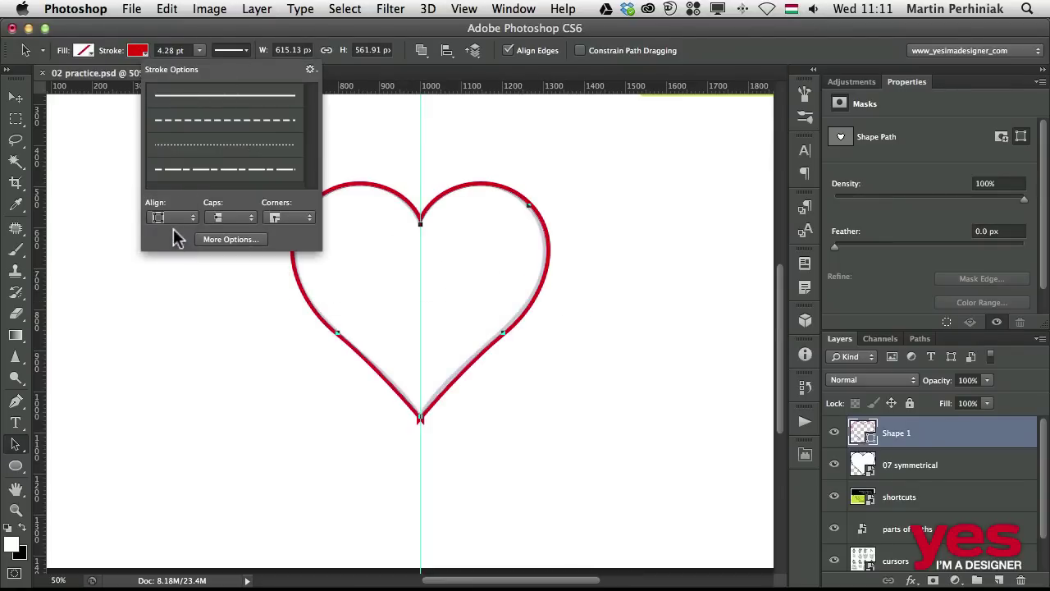
{"action": "left_click", "coordinate": [179, 218]}
{"action": "left_click", "coordinate": [184, 197]}
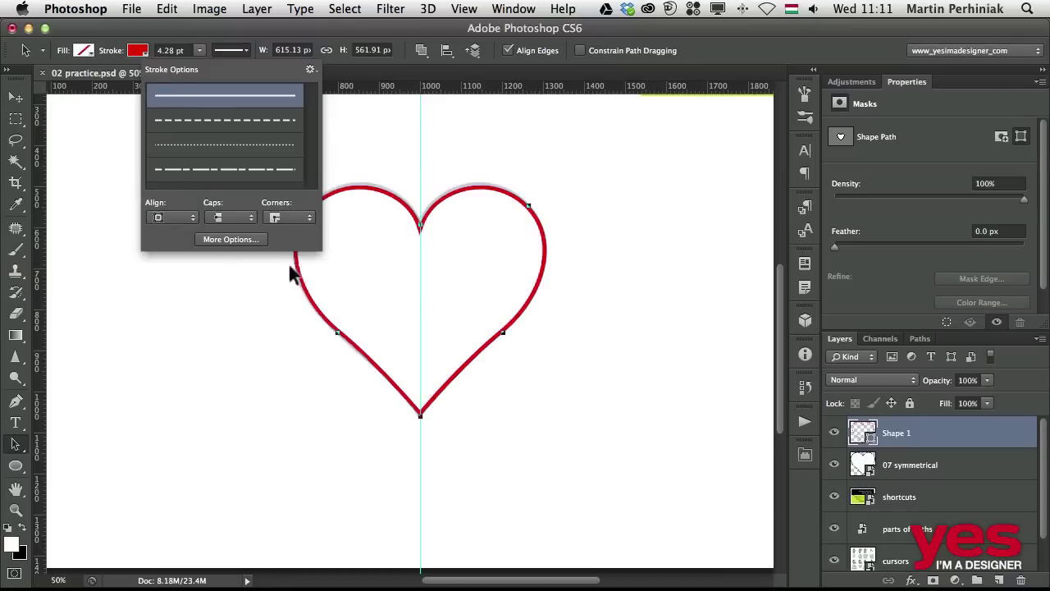
{"action": "left_click", "coordinate": [572, 298]}
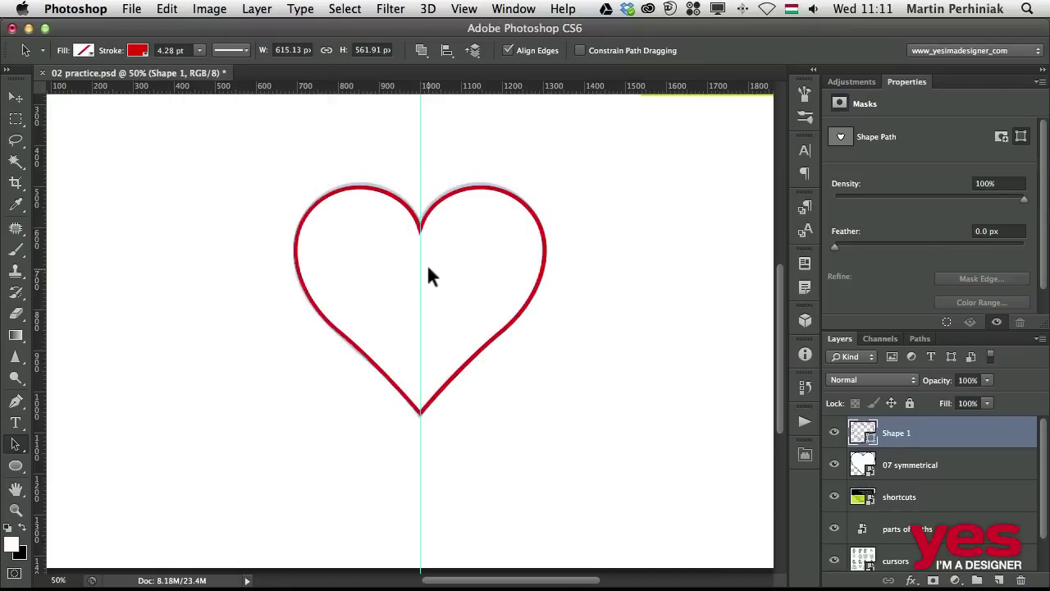
Zoom to the bottom tip and nudge-test the right half, returning it to place
{"action": "left_click_drag", "start_coordinate": [466, 382], "coordinate": [485, 415]}
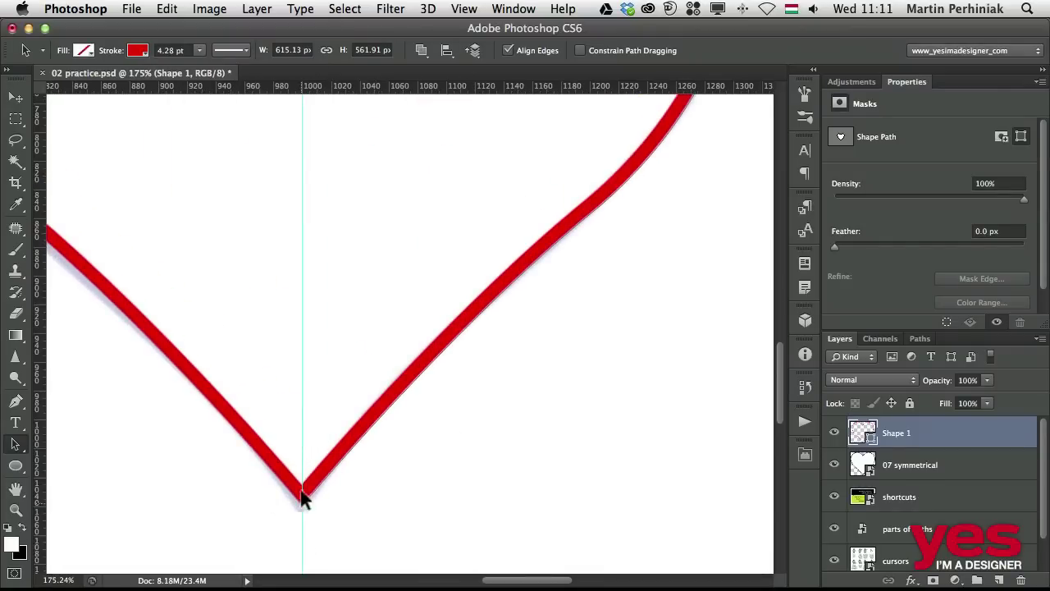
{"action": "scroll", "coordinate": [350, 307], "scroll_direction": "down", "scroll_amount": 5}
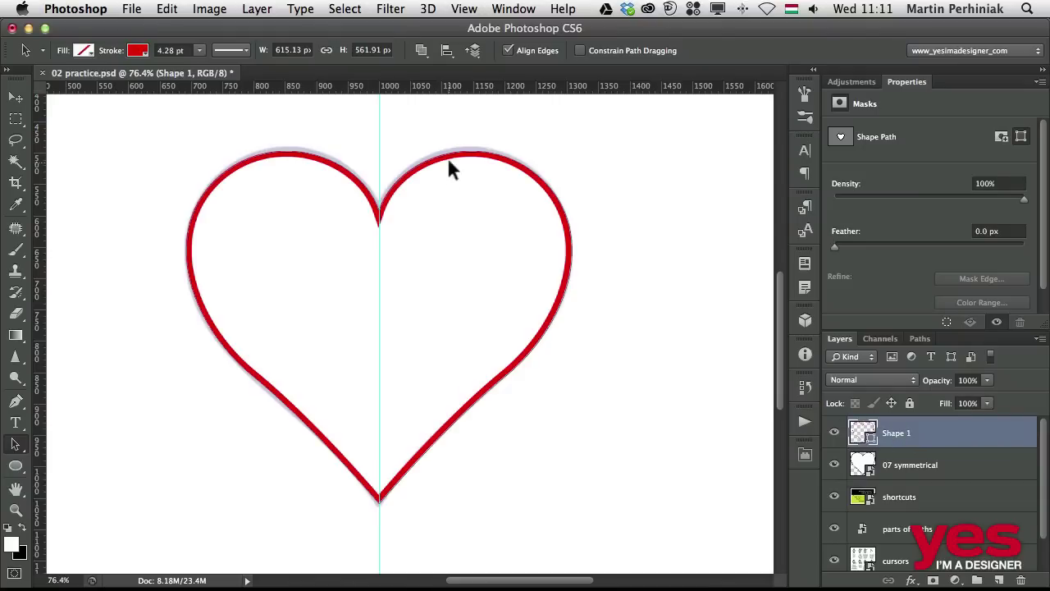
{"action": "key", "text": "shift+Right"}
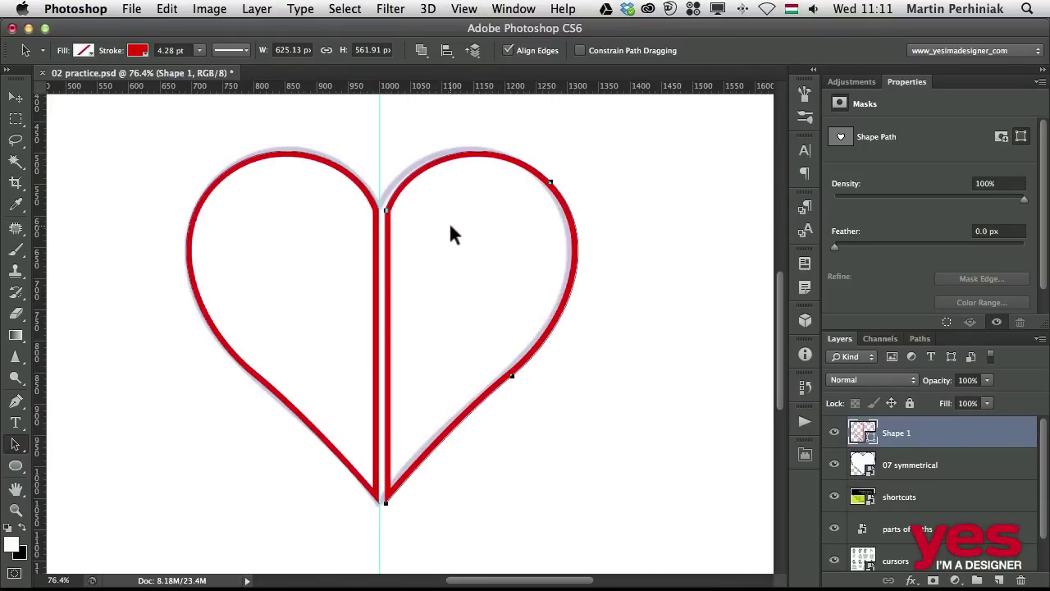
{"action": "key", "text": "shift+Right"}
{"action": "key", "text": "shift+Right"}
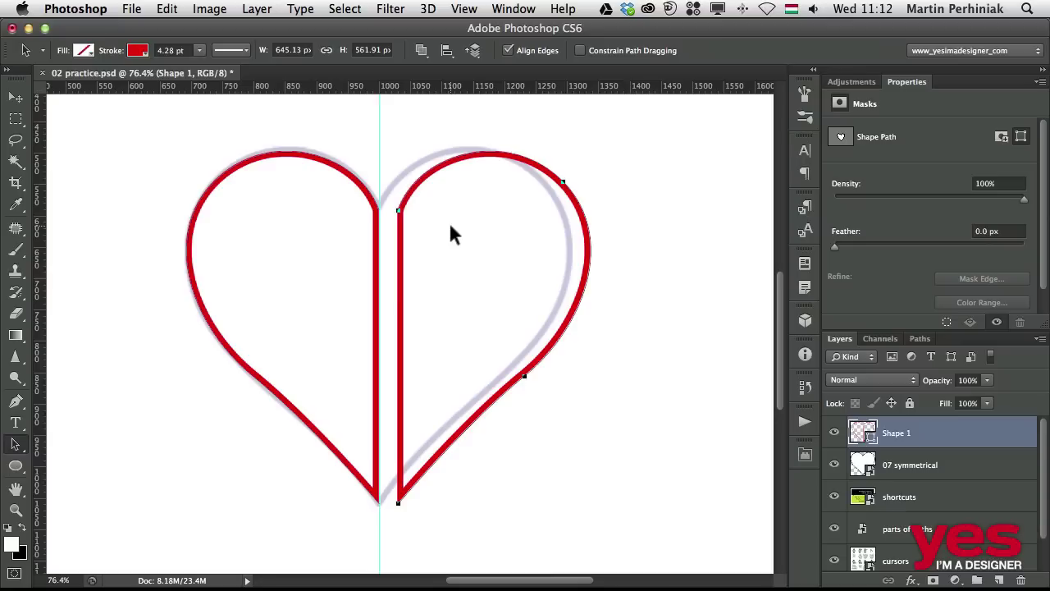
{"action": "key", "text": "shift+Left"}
{"action": "key", "text": "shift+Left"}
{"action": "key", "text": "shift+Left"}
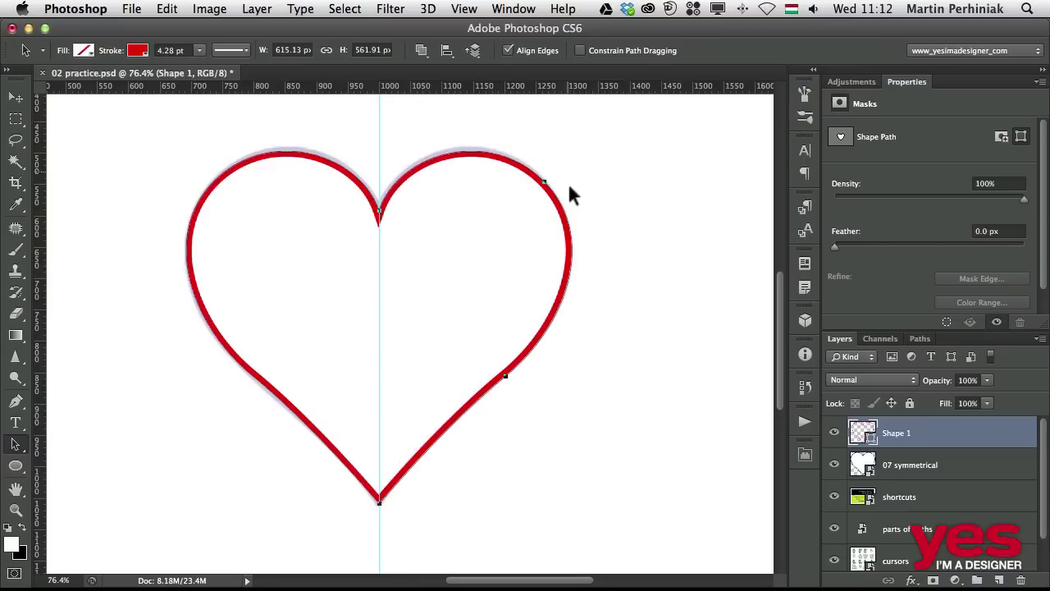
{"action": "left_click_drag", "start_coordinate": [431, 293], "coordinate": [502, 299]}
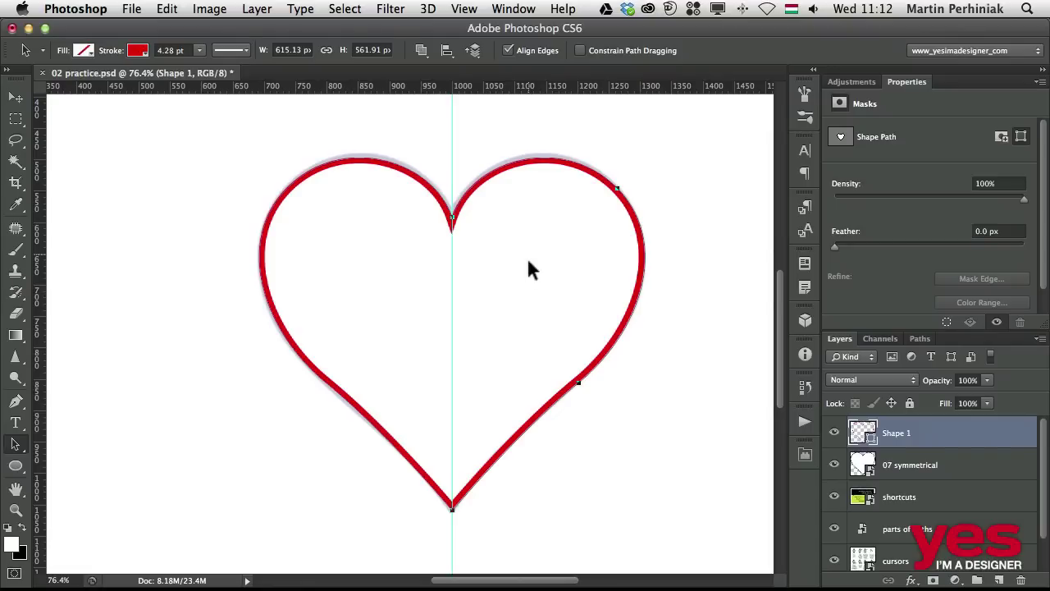
{"action": "key", "text": "super+Tab"}
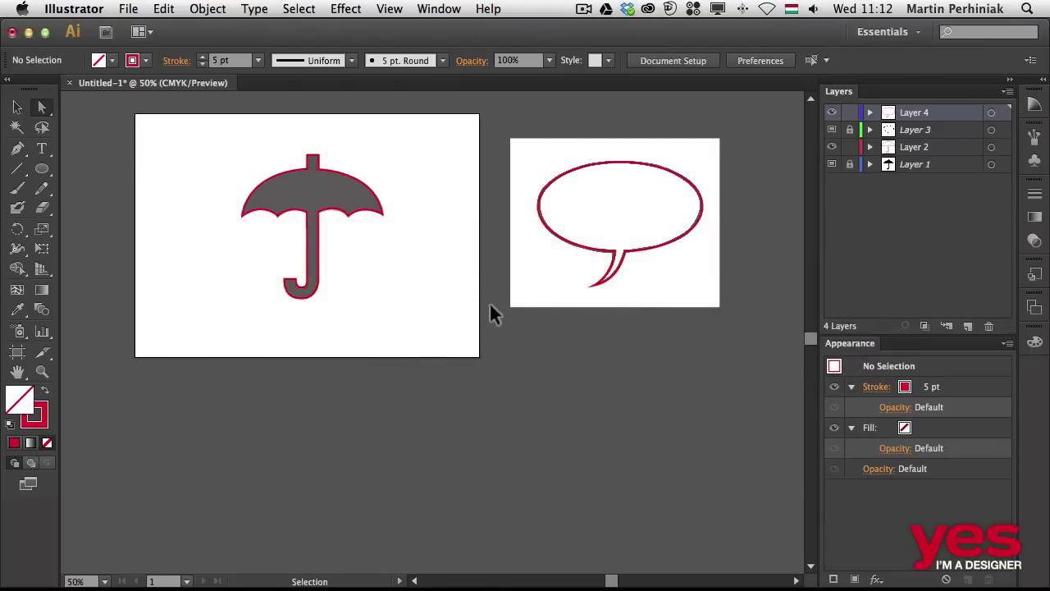
Drag 07 symmetrical.png from Bridge into the Illustrator document and select it
{"action": "key", "text": "super+Tab"}
{"action": "left_click_drag", "start_coordinate": [811, 171], "coordinate": [551, 426]}
{"action": "key", "text": "super+Tab"}
{"action": "left_click", "coordinate": [631, 400]}
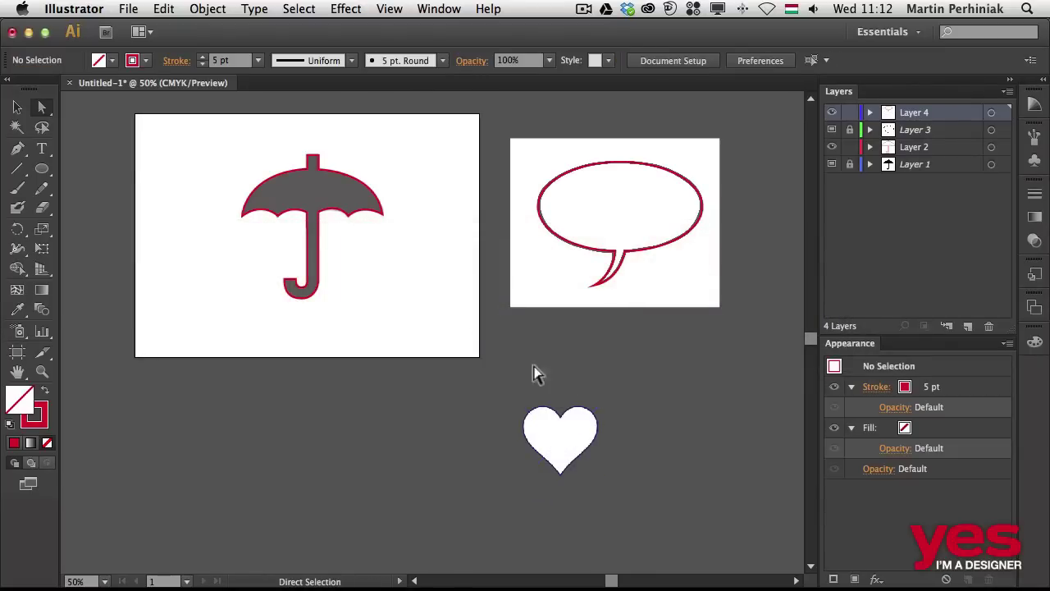
{"action": "left_click_drag", "start_coordinate": [502, 379], "coordinate": [631, 501]}
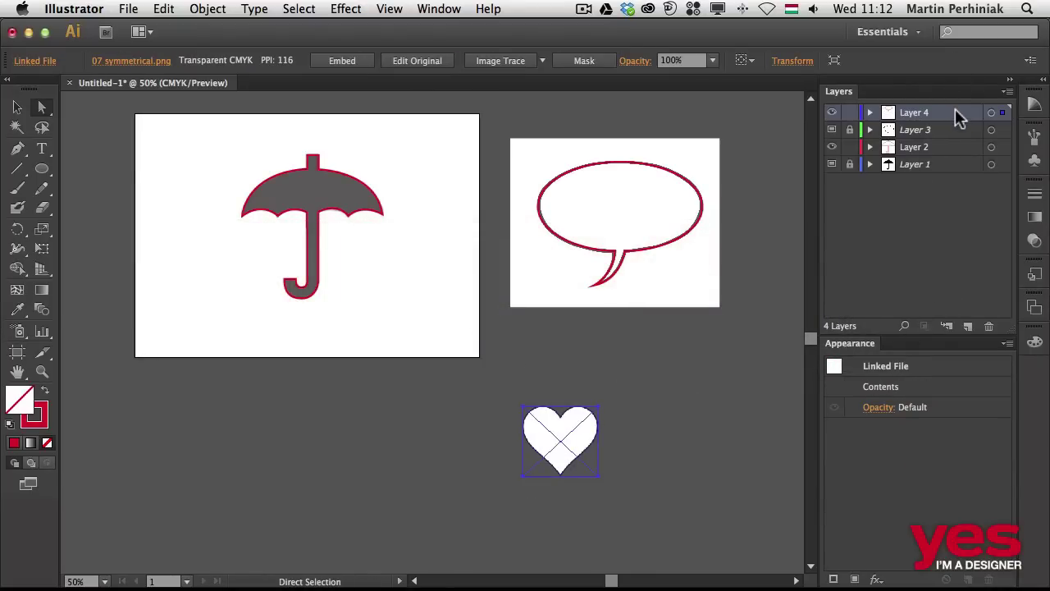
Move the heart onto a new Layer 5 and set that layer as a Template
{"action": "left_click", "coordinate": [969, 325]}
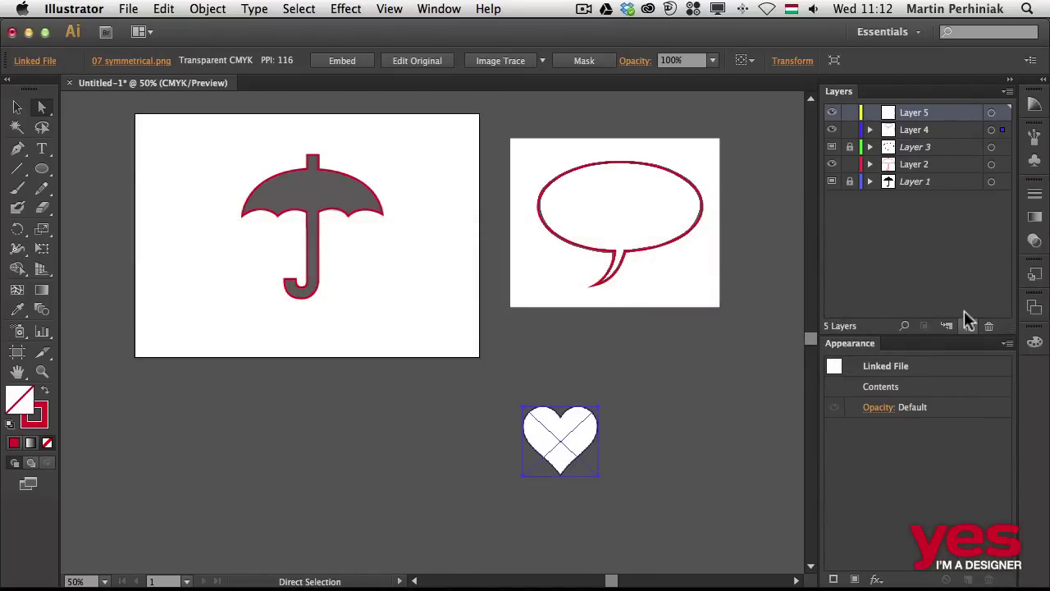
{"action": "left_click_drag", "start_coordinate": [1002, 131], "coordinate": [1007, 119]}
{"action": "double_click", "coordinate": [948, 115]}
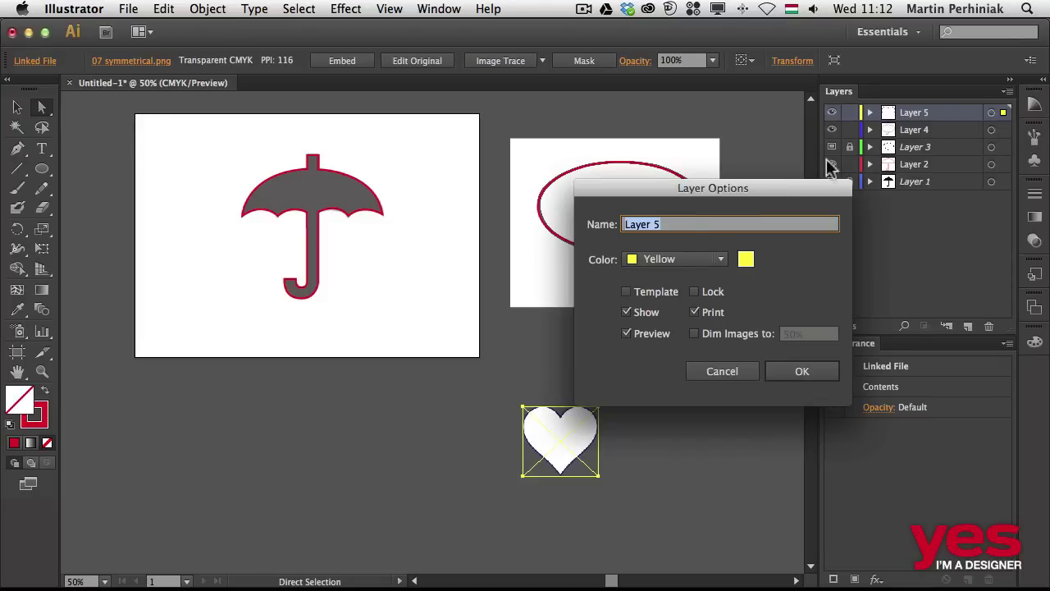
{"action": "left_click", "coordinate": [666, 292]}
{"action": "left_click", "coordinate": [798, 371]}
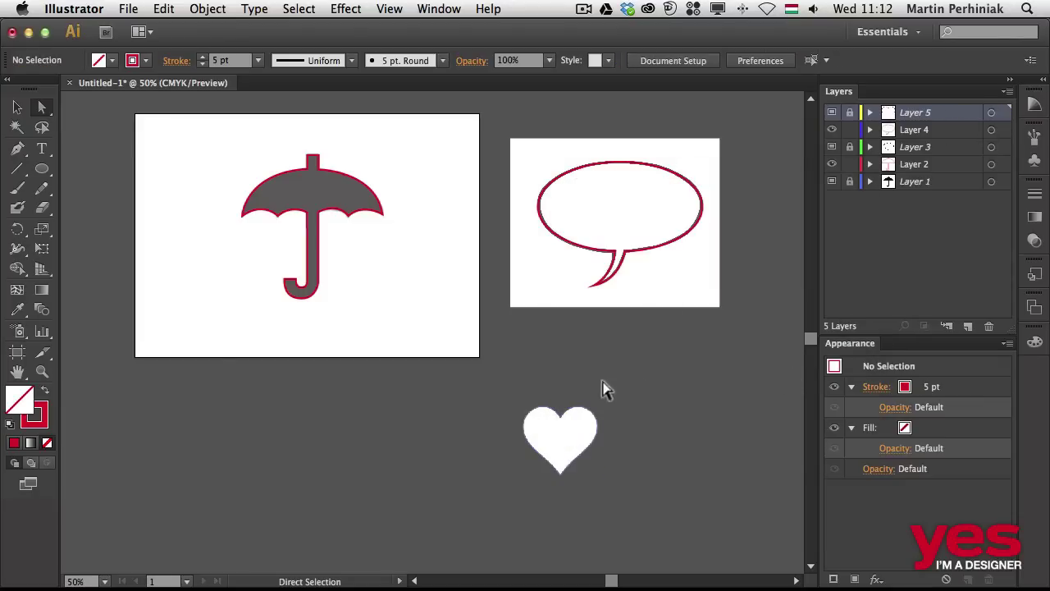
{"action": "left_click_drag", "start_coordinate": [460, 369], "coordinate": [638, 527]}
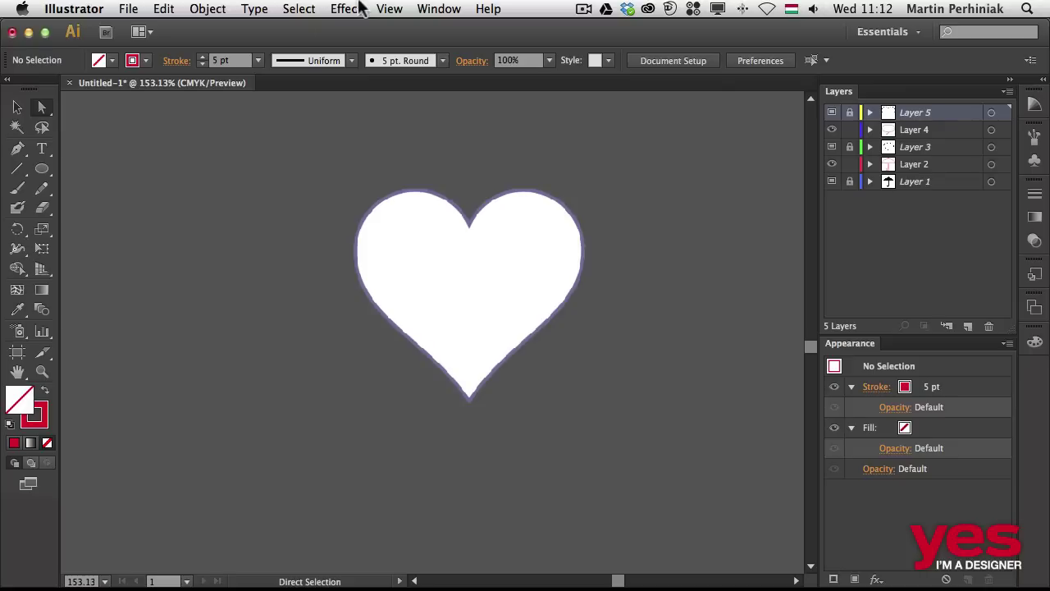
Show rulers, add empty Layer 6, and drag a vertical guide through the heart's centre
{"action": "left_click", "coordinate": [391, 16]}
{"action": "mouse_move", "coordinate": [469, 347]}
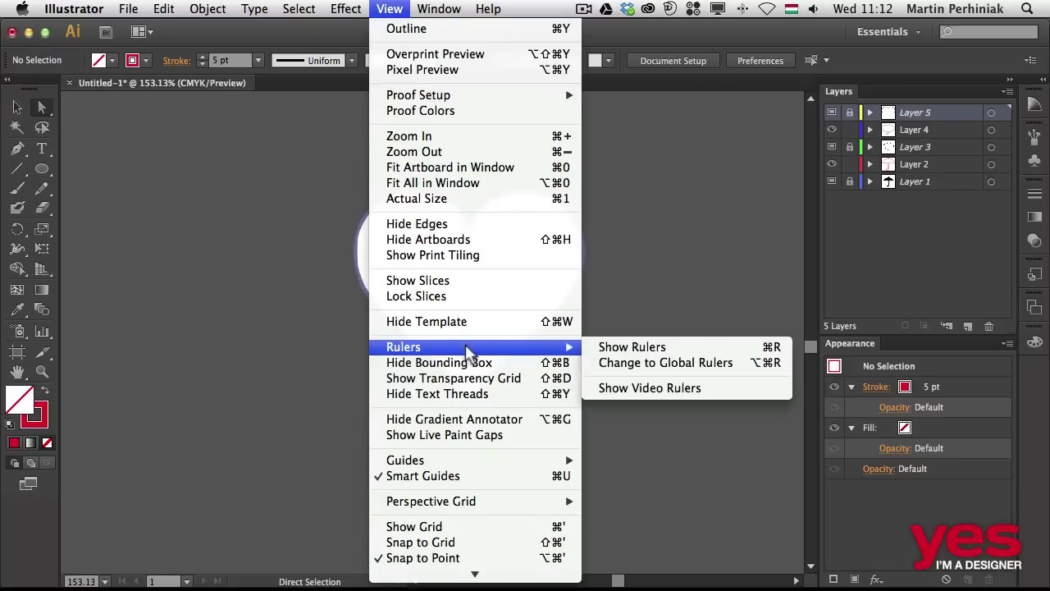
{"action": "left_click", "coordinate": [671, 347]}
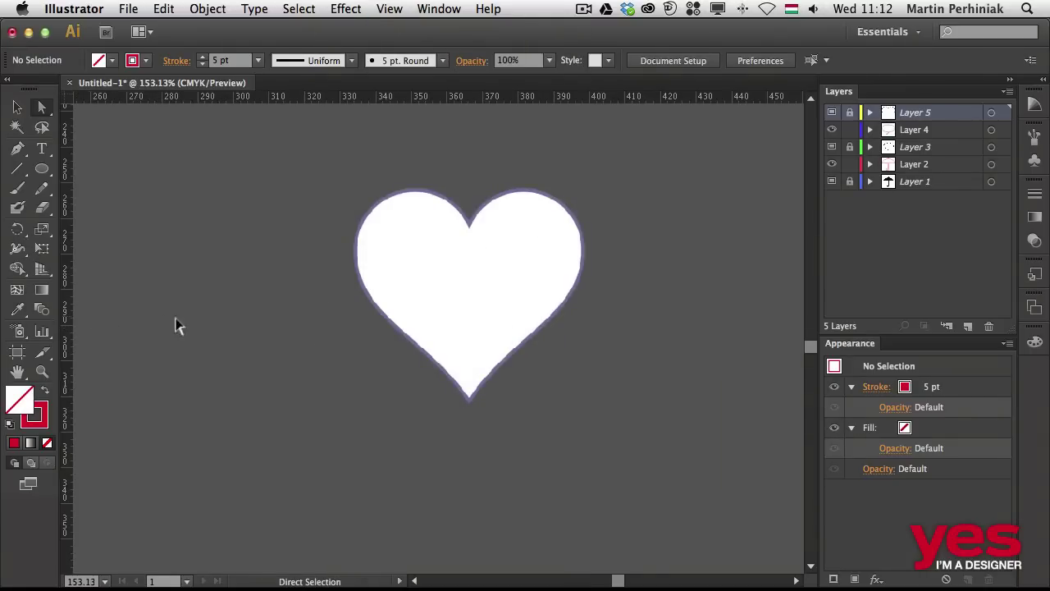
{"action": "left_click", "coordinate": [969, 326]}
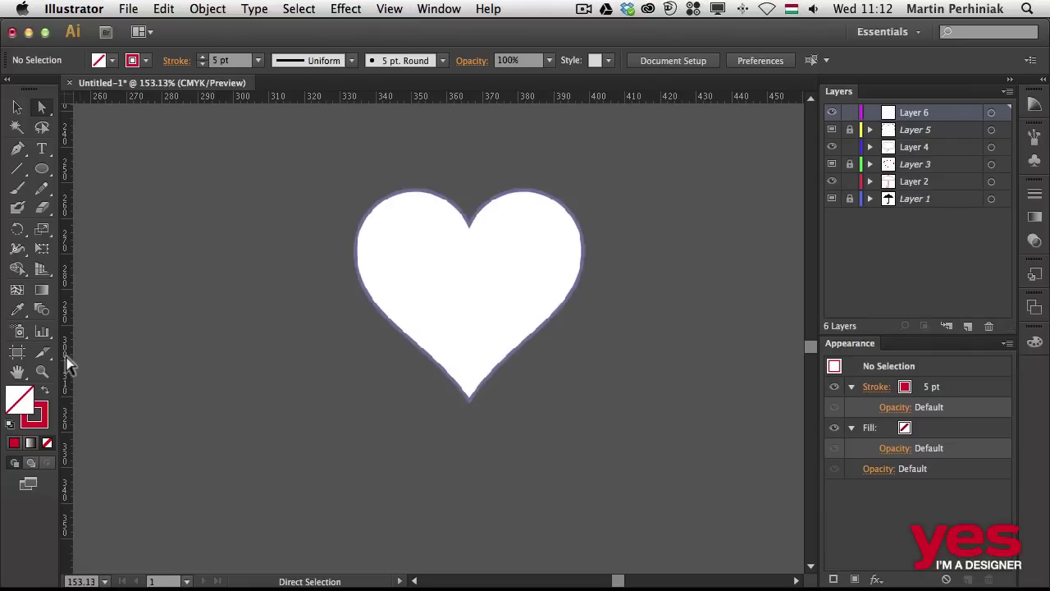
{"action": "left_click_drag", "start_coordinate": [69, 361], "coordinate": [470, 371]}
{"action": "key", "text": "super+space"}
{"action": "left_click_drag", "start_coordinate": [304, 159], "coordinate": [663, 384]}
{"action": "key", "text": "space"}
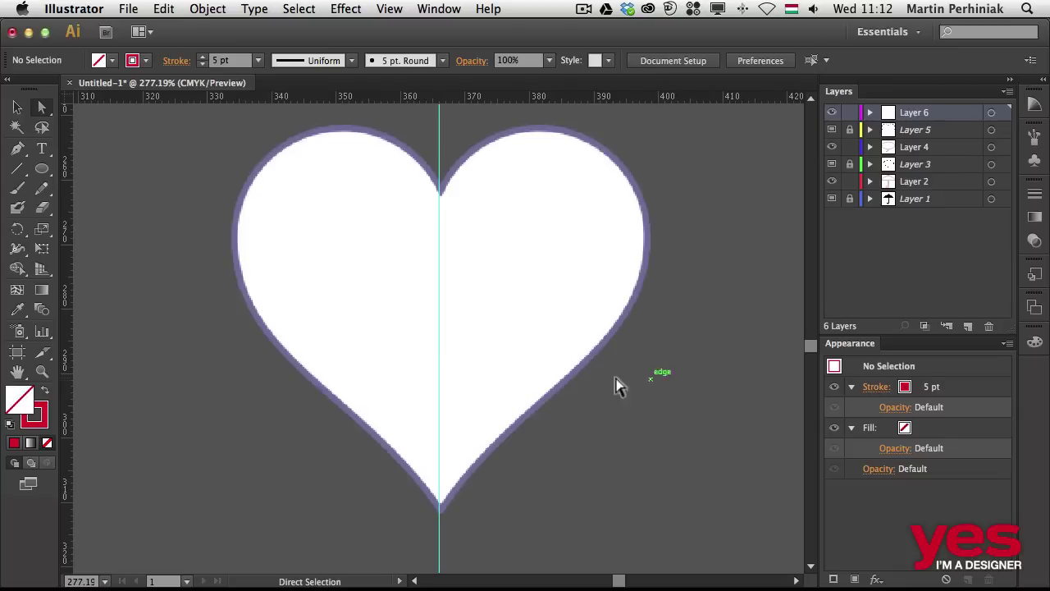
{"action": "key", "text": "p"}
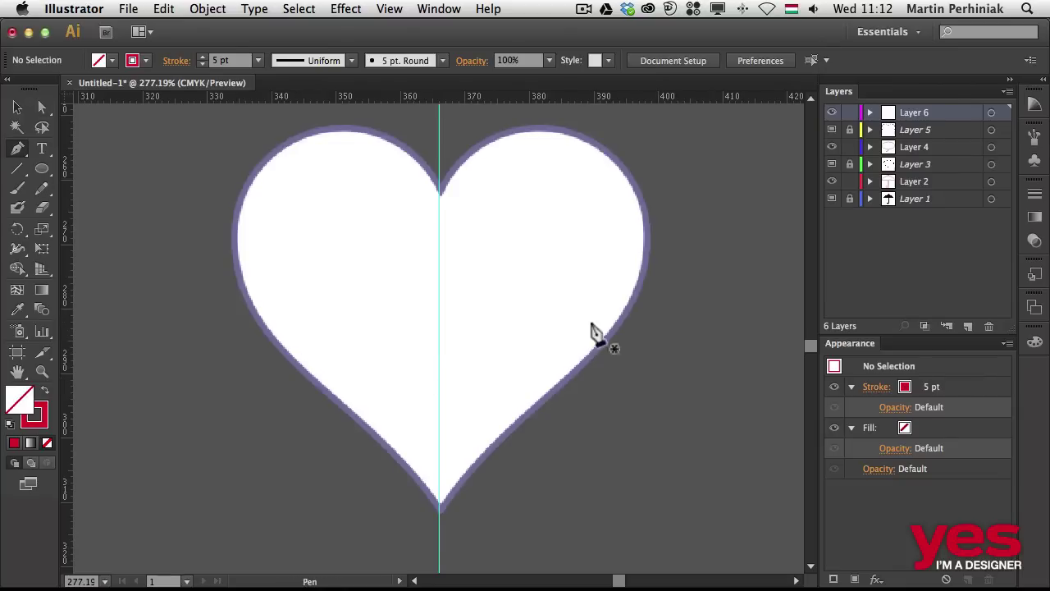
Pen-trace the heart's left half in red 5 pt from the bottom tip to the centre notch
{"action": "left_click", "coordinate": [440, 510]}
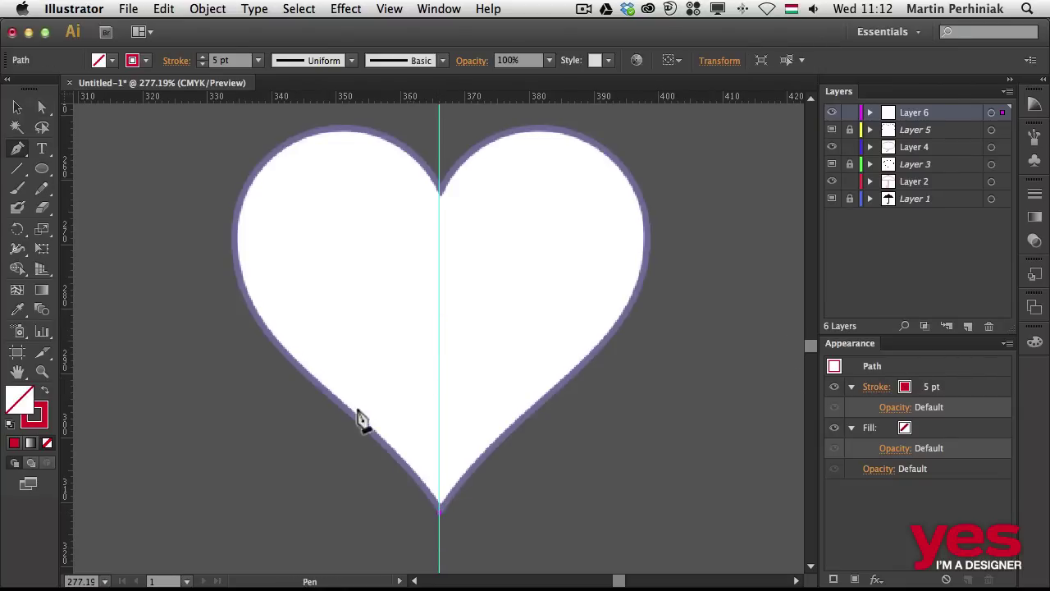
{"action": "left_click", "coordinate": [335, 399]}
{"action": "left_click_drag", "start_coordinate": [292, 362], "coordinate": [291, 361]}
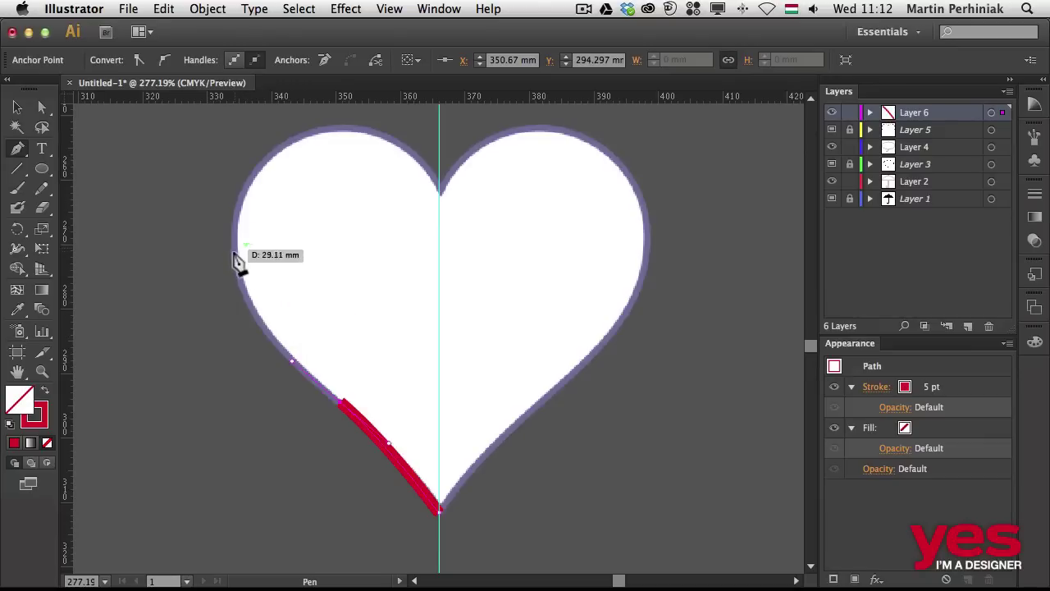
{"action": "mouse_move", "coordinate": [232, 243]}
{"action": "left_mouse_down"}
{"action": "mouse_move", "coordinate": [237, 173]}
{"action": "mouse_move", "coordinate": [233, 181]}
{"action": "left_mouse_up"}
{"action": "key", "text": "space"}
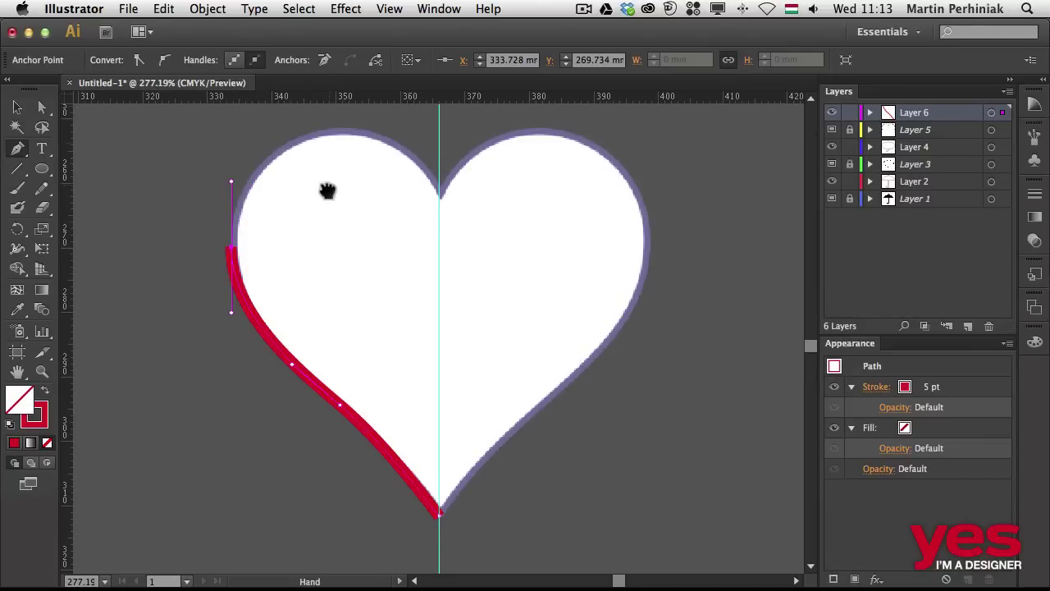
{"action": "left_click_drag", "start_coordinate": [327, 190], "coordinate": [329, 261]}
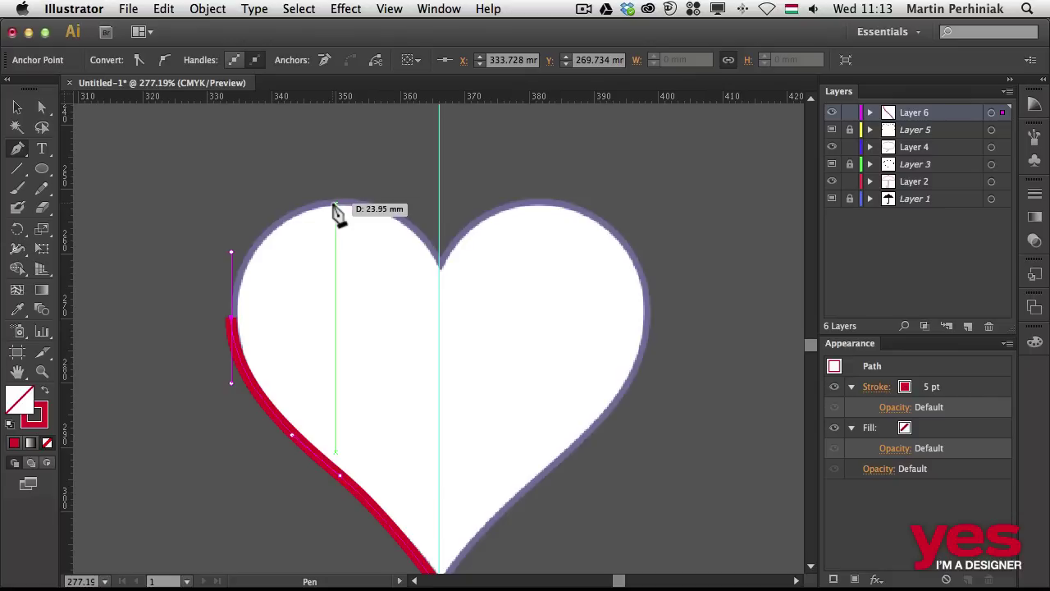
{"action": "left_click_drag", "start_coordinate": [335, 204], "coordinate": [390, 205]}
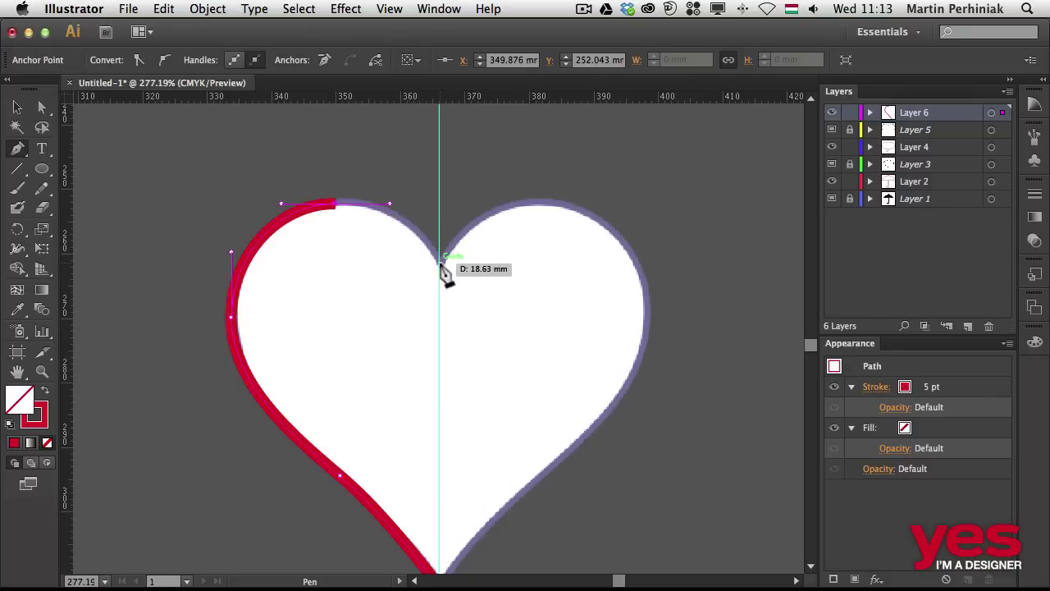
{"action": "left_click", "coordinate": [439, 269]}
{"action": "key", "text": "super+z"}
{"action": "mouse_move", "coordinate": [441, 294]}
{"action": "left_mouse_down"}
{"action": "mouse_move", "coordinate": [443, 310]}
{"action": "mouse_move", "coordinate": [440, 301]}
{"action": "left_mouse_up"}
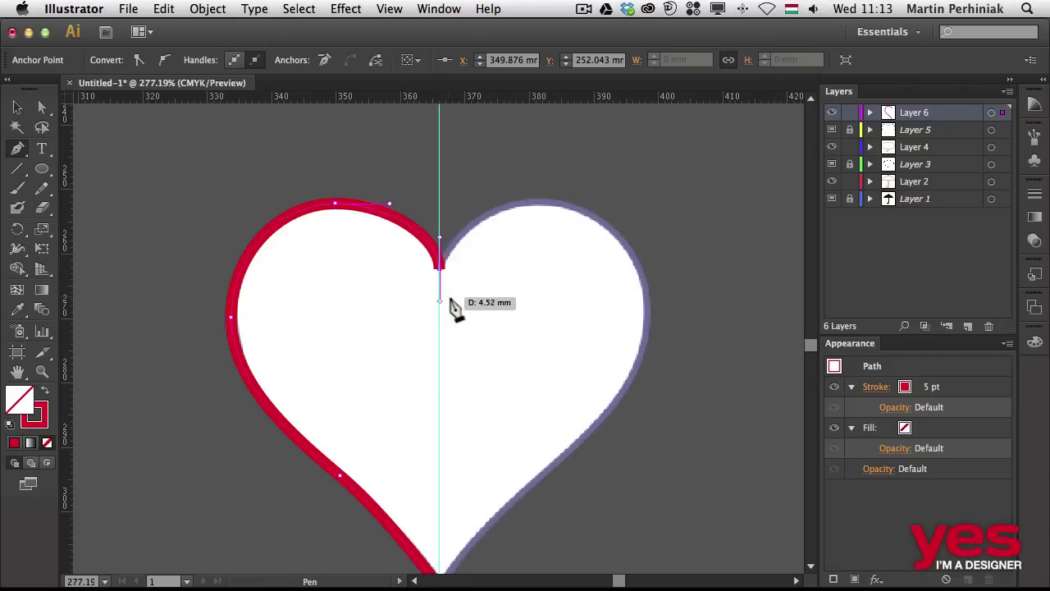
Adjust the top lobe's curve handles with Direct Selection to match the heart outline
{"action": "key", "text": "super"}
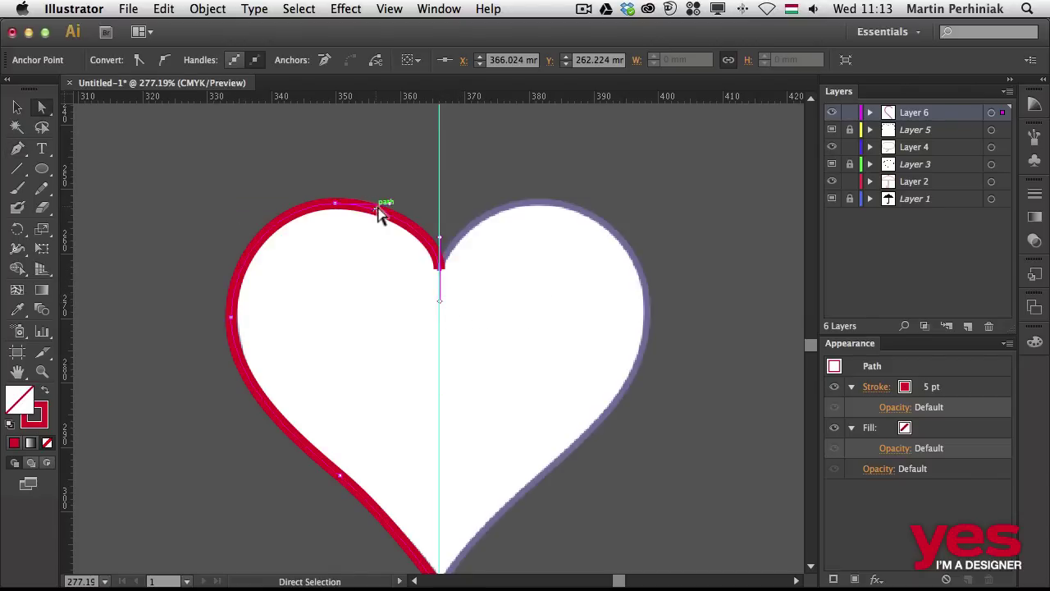
{"action": "left_click", "coordinate": [392, 210]}
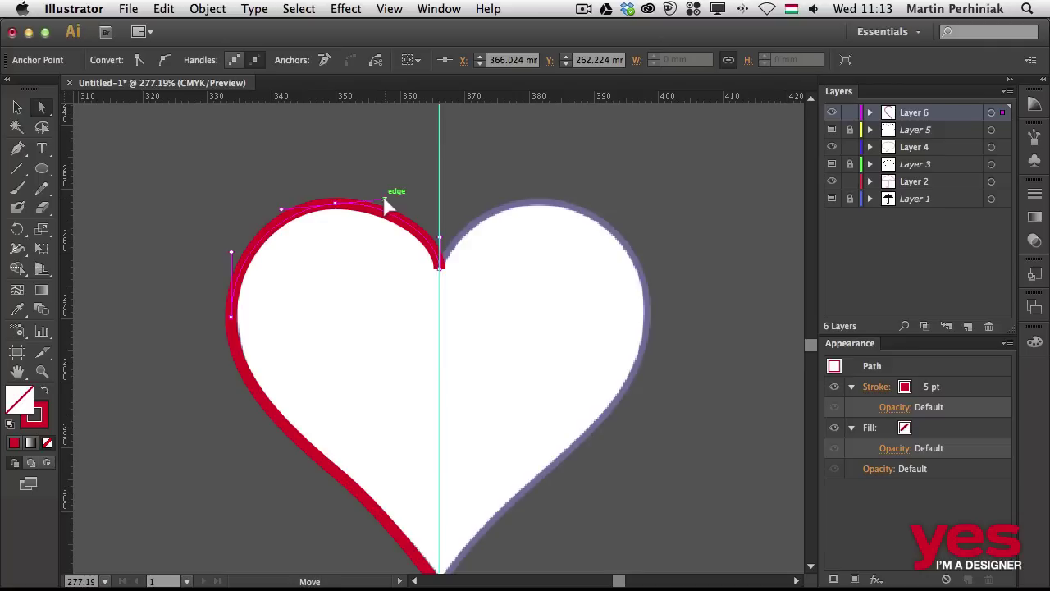
{"action": "left_click", "coordinate": [386, 204]}
{"action": "left_click", "coordinate": [387, 198]}
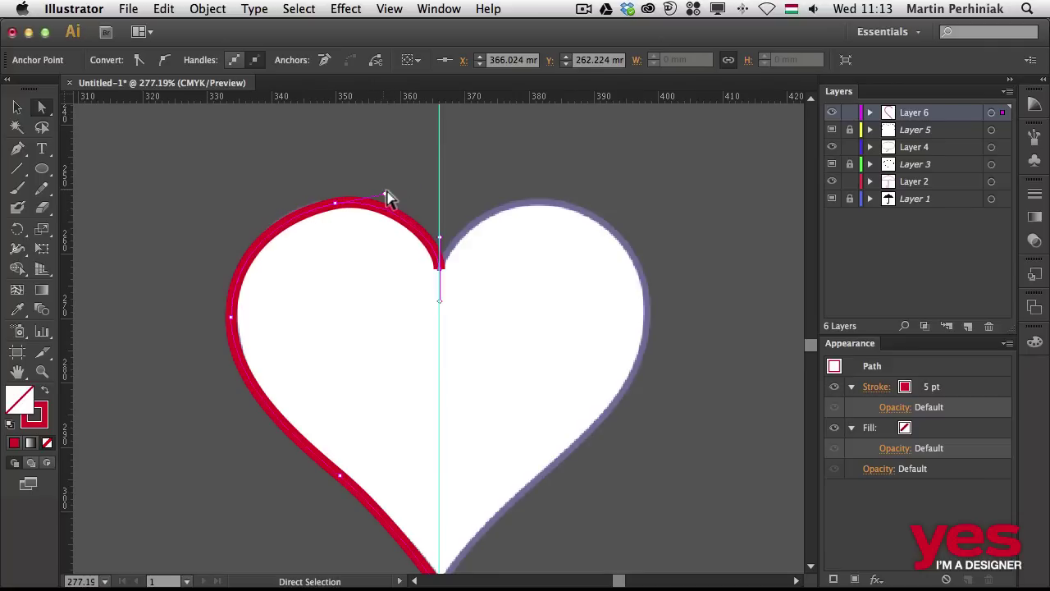
{"action": "mouse_move", "coordinate": [383, 194]}
{"action": "left_mouse_down"}
{"action": "mouse_move", "coordinate": [394, 205]}
{"action": "mouse_move", "coordinate": [391, 197]}
{"action": "left_mouse_up"}
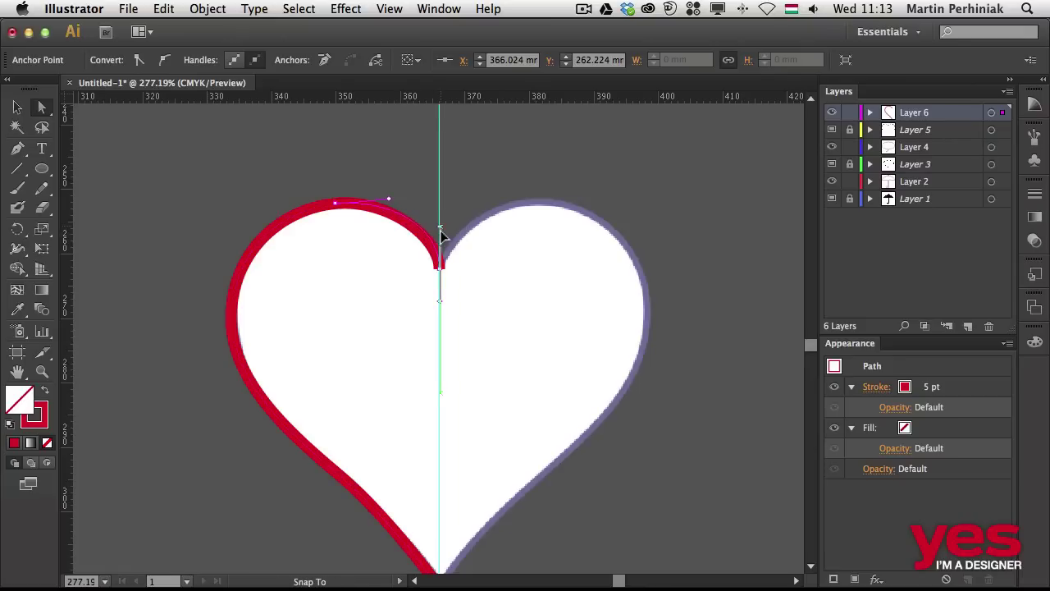
{"action": "left_click", "coordinate": [402, 191]}
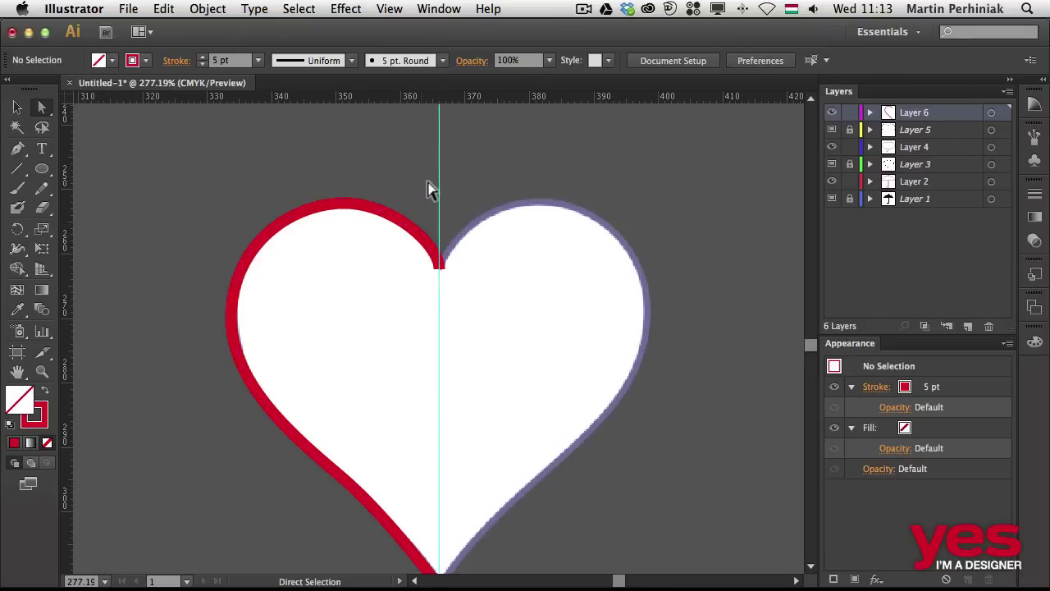
Reduce the red half-heart's stroke weight from 5 pt to 3 pt
{"action": "key", "text": "super+minus"}
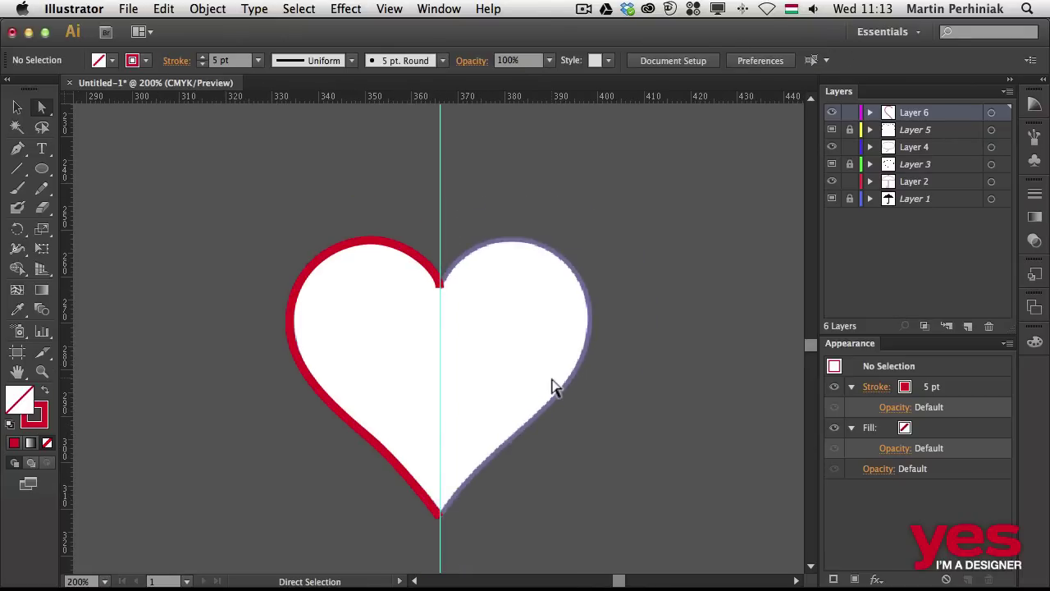
{"action": "key", "text": "s"}
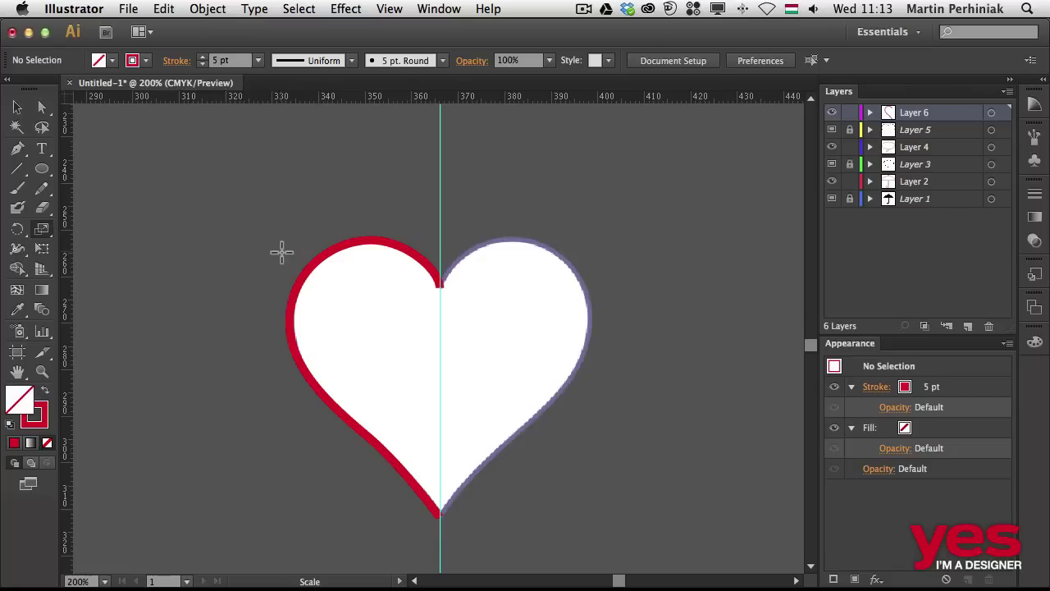
{"action": "key", "text": "v"}
{"action": "left_click", "coordinate": [304, 256]}
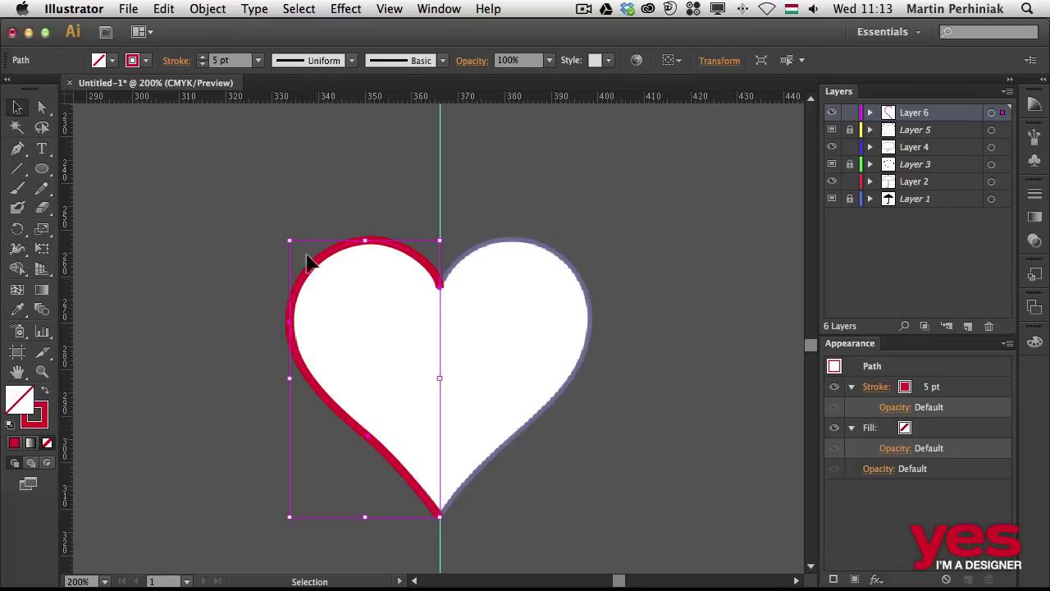
{"action": "left_click", "coordinate": [201, 64]}
{"action": "left_click", "coordinate": [202, 64]}
{"action": "left_click", "coordinate": [202, 64]}
{"action": "left_click", "coordinate": [365, 161]}
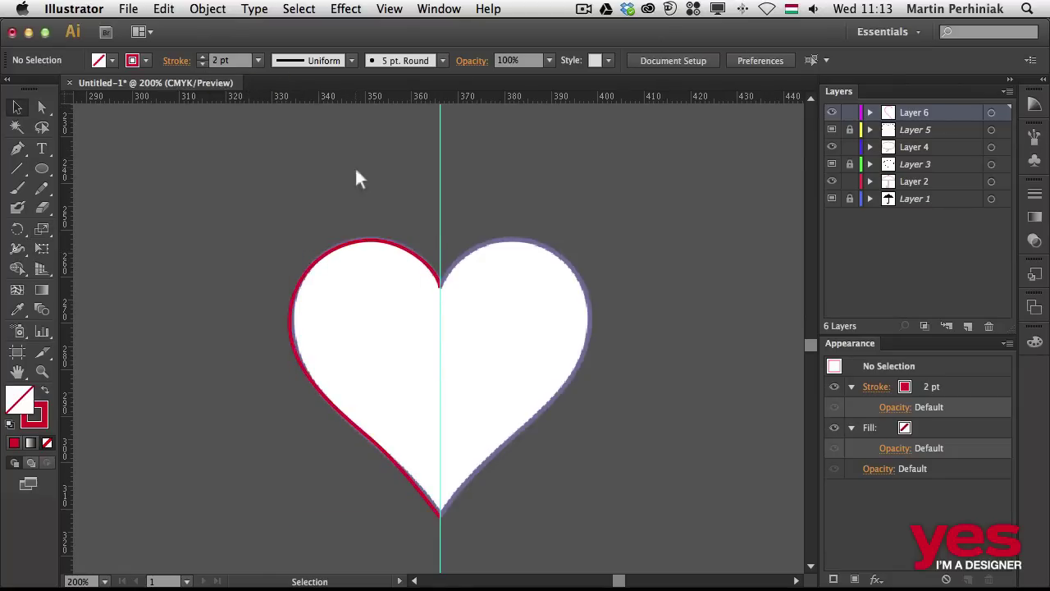
{"action": "left_click", "coordinate": [293, 320]}
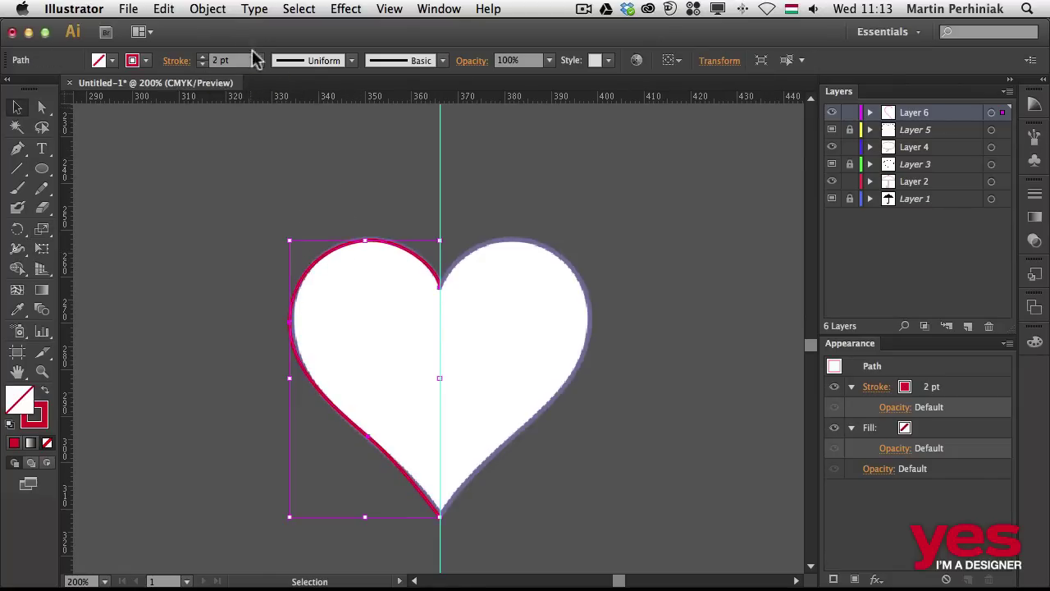
{"action": "left_click", "coordinate": [202, 56]}
{"action": "left_click", "coordinate": [273, 198]}
{"action": "left_click_drag", "start_coordinate": [251, 170], "coordinate": [603, 527]}
{"action": "left_click_drag", "start_coordinate": [631, 486], "coordinate": [615, 462]}
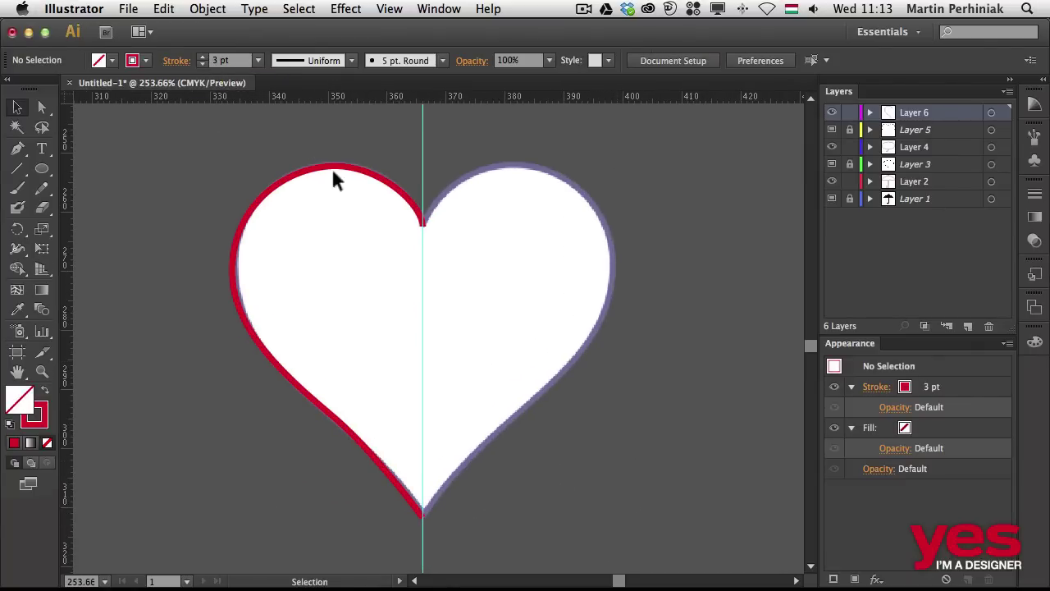
Hide the heart template layer
{"action": "left_click", "coordinate": [832, 129]}
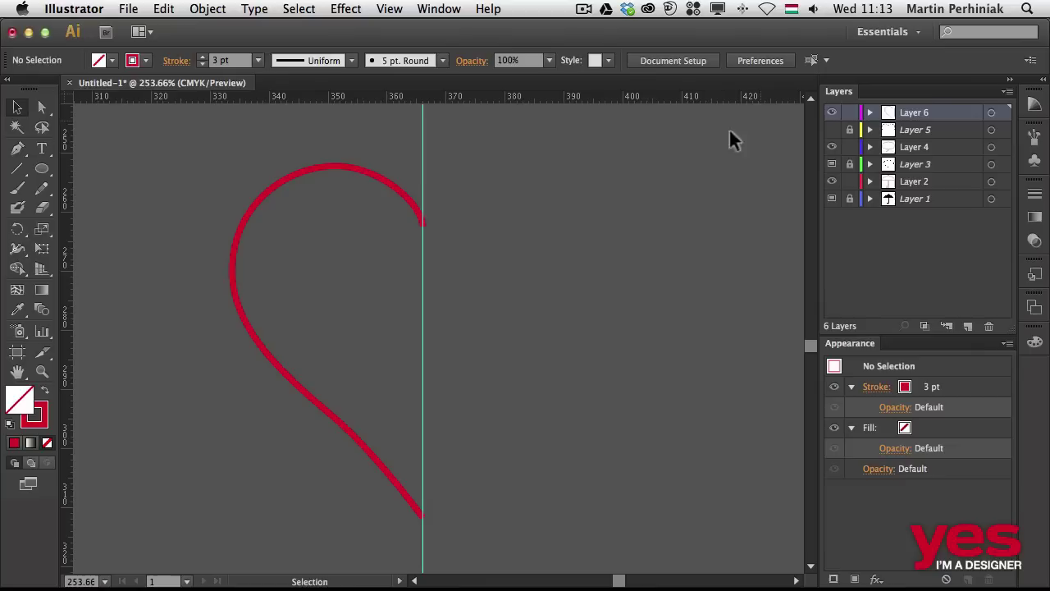
{"action": "left_click", "coordinate": [275, 186]}
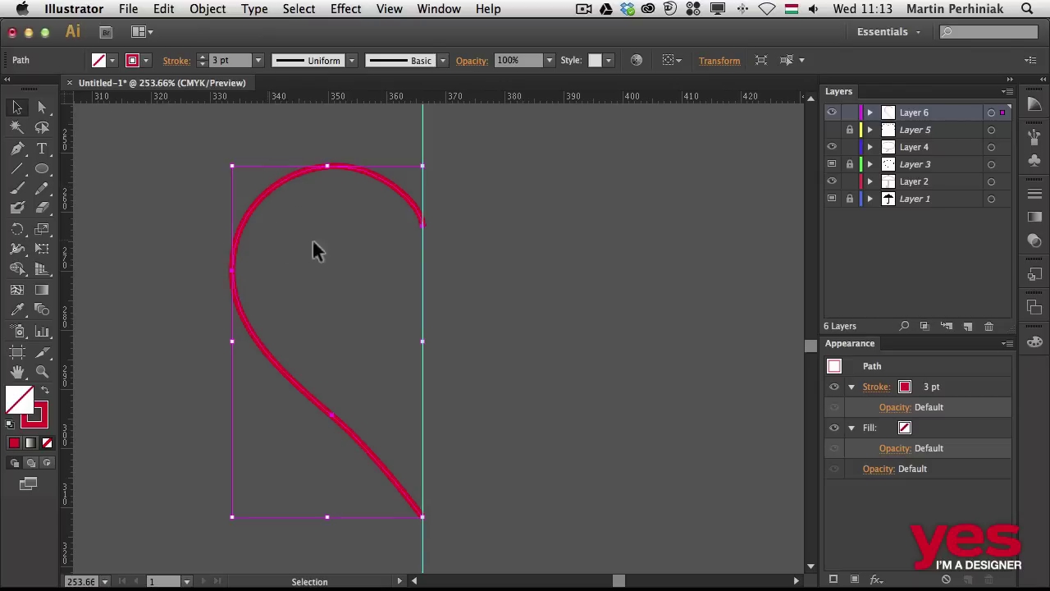
{"action": "left_click", "coordinate": [641, 258]}
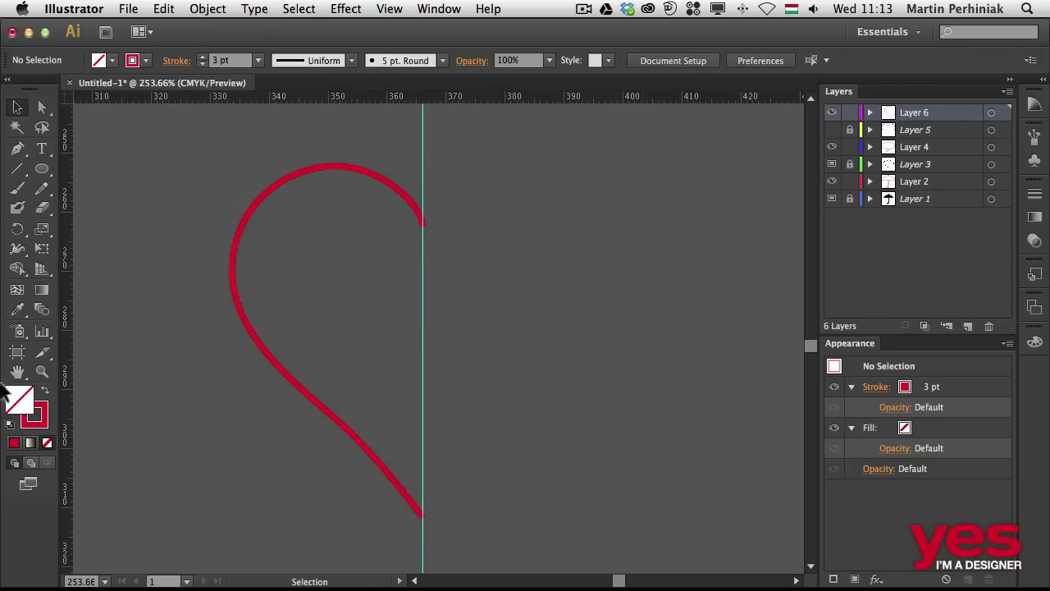
Drag out a second artboard framing the half-heart curve, then reselect the curve
{"action": "left_click", "coordinate": [17, 352]}
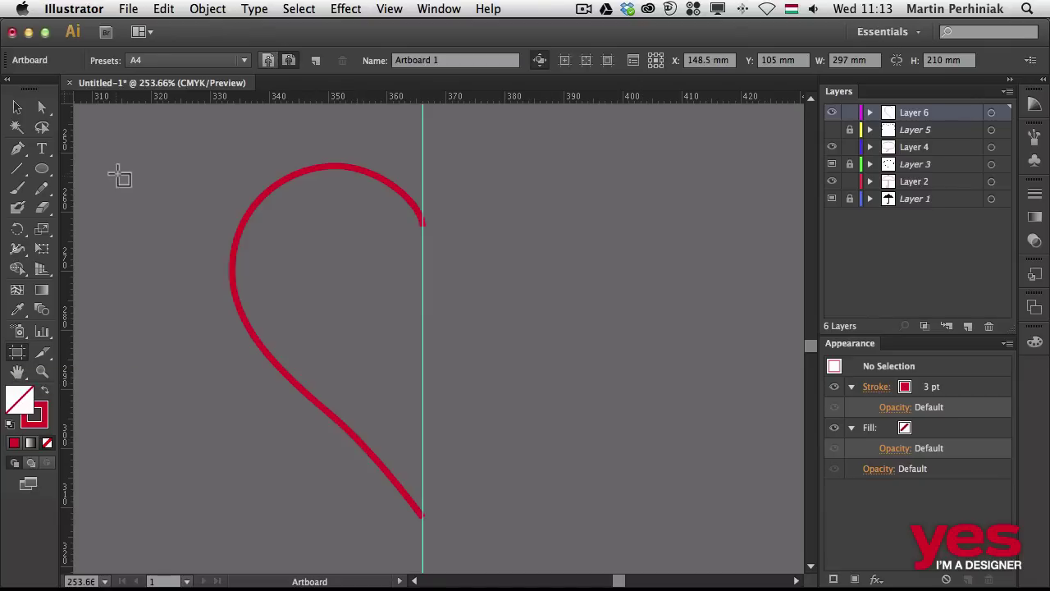
{"action": "left_click_drag", "start_coordinate": [120, 129], "coordinate": [751, 557]}
{"action": "key", "text": "v"}
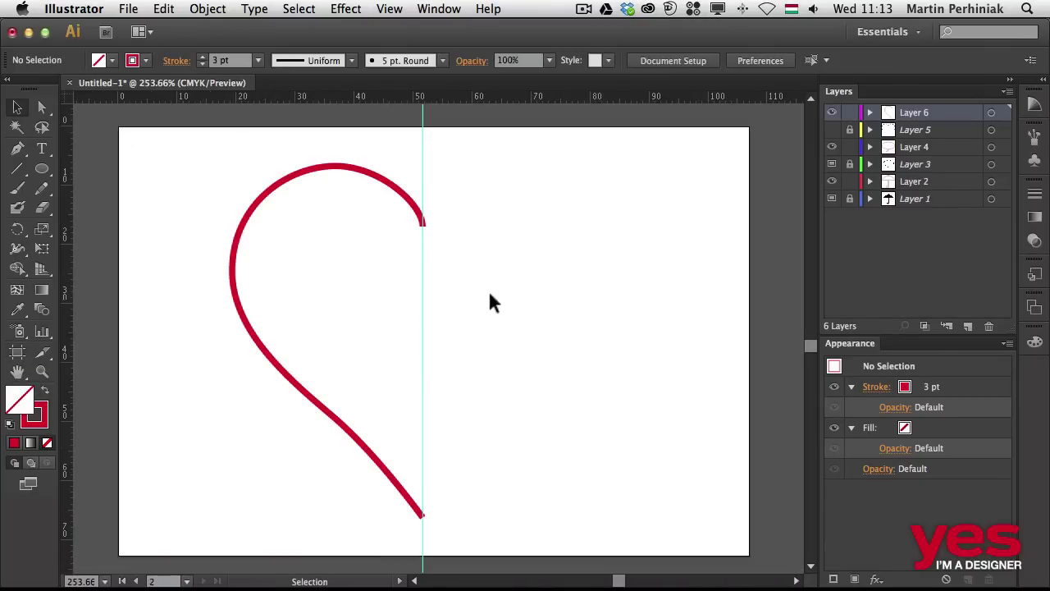
{"action": "left_click_drag", "start_coordinate": [222, 173], "coordinate": [288, 292]}
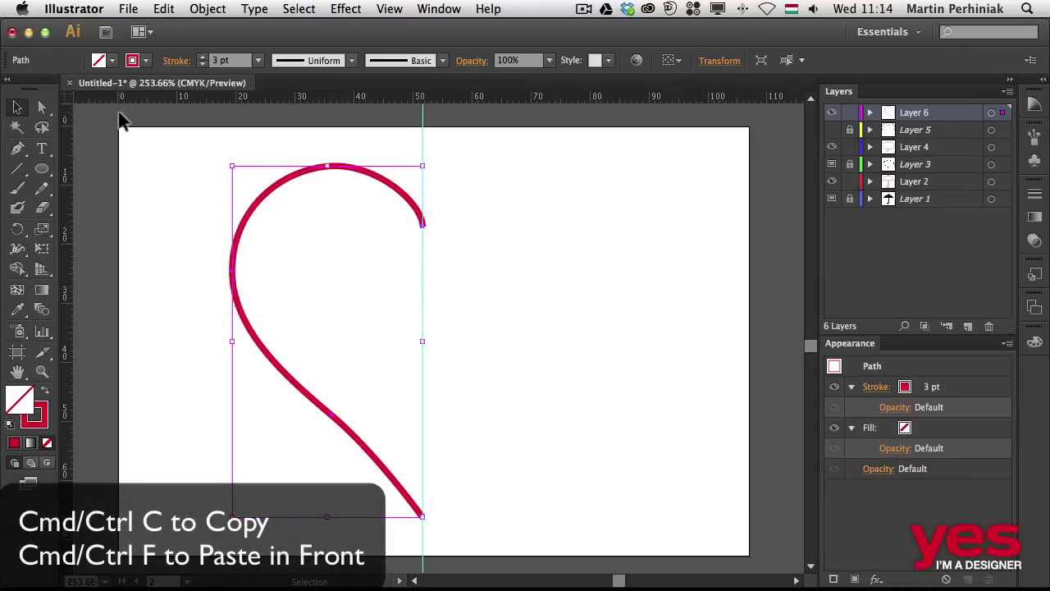
Copy the half-heart curve and Paste in Front over the original
{"action": "key", "text": "super+c"}
{"action": "key", "text": "super+f"}
{"action": "key", "text": "a"}
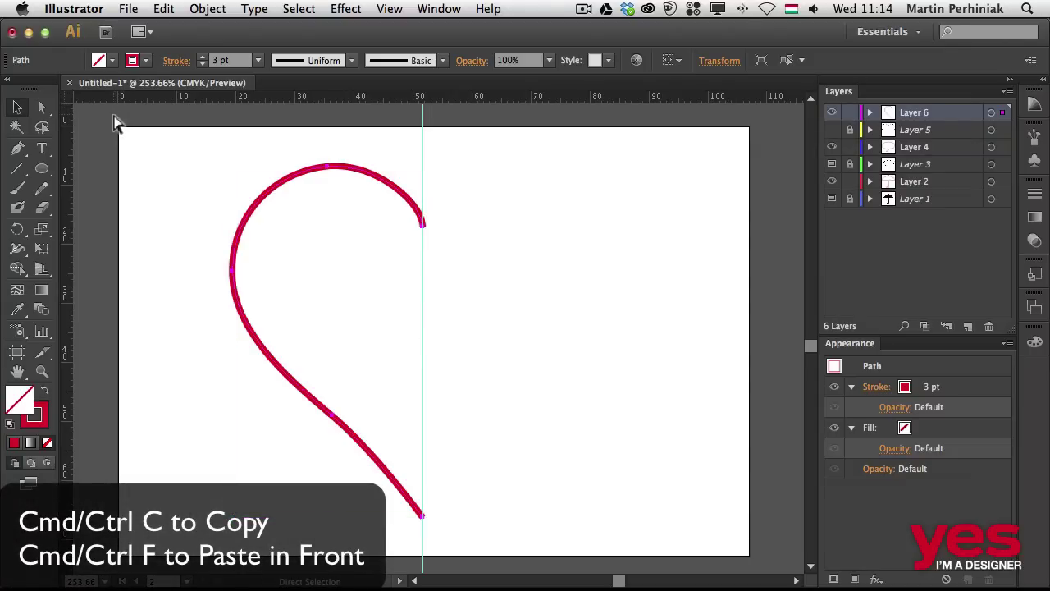
{"action": "key", "text": "v"}
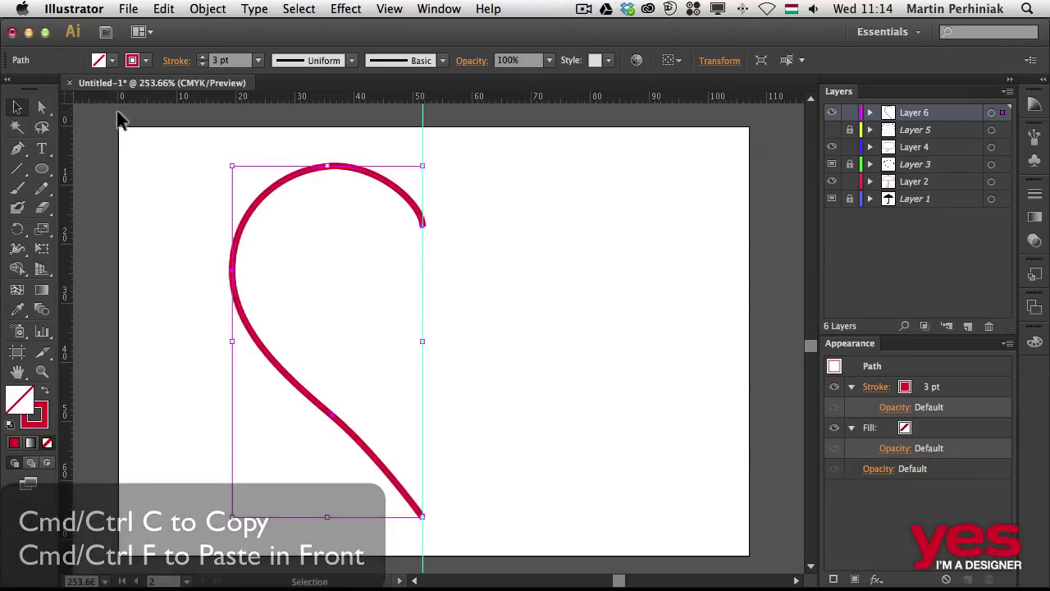
{"action": "left_click", "coordinate": [163, 9]}
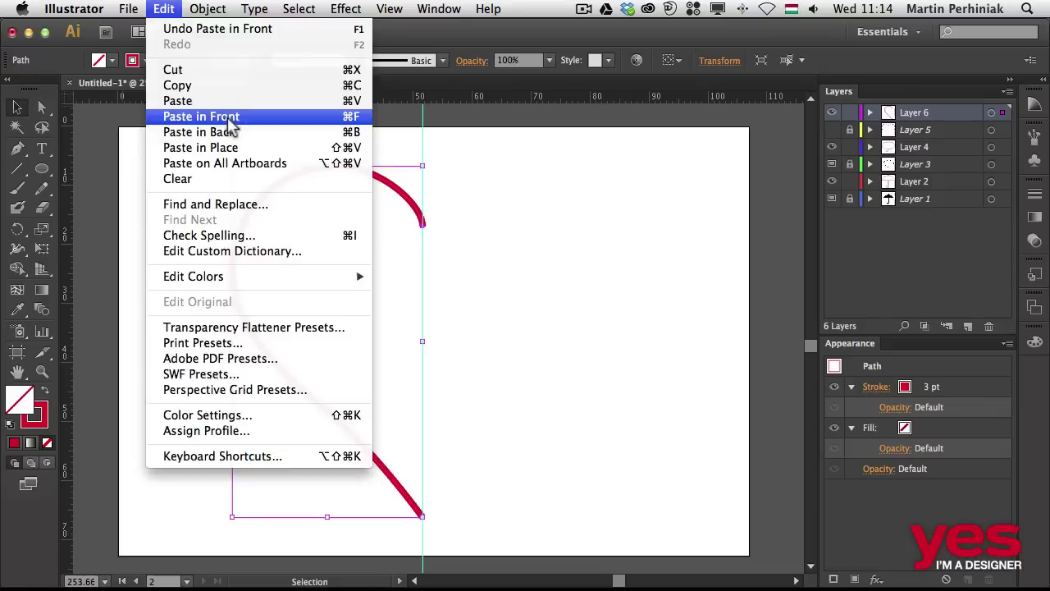
{"action": "left_click", "coordinate": [231, 116]}
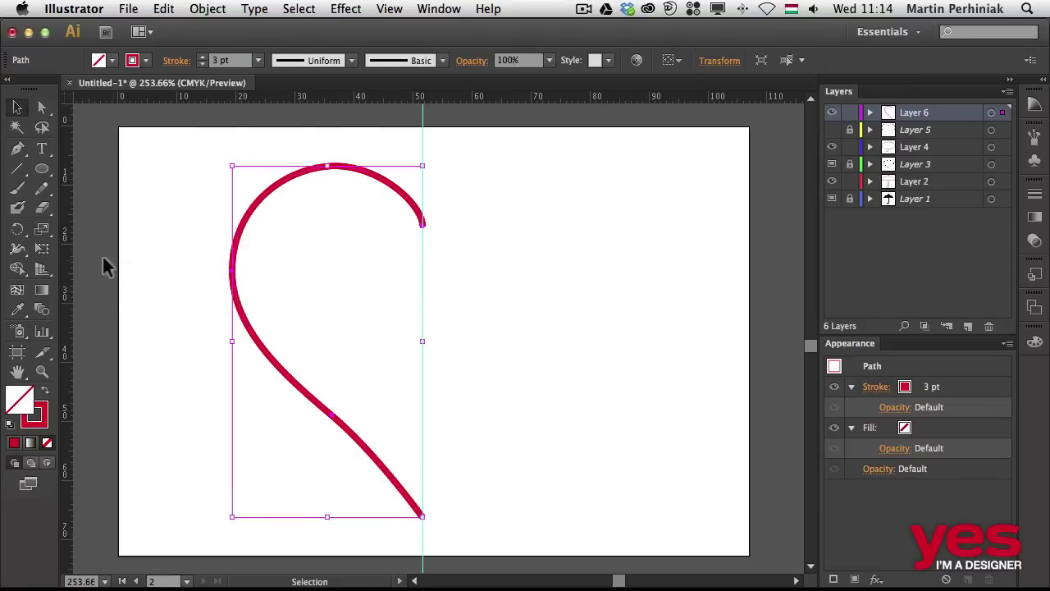
Reflect the pasted copy across the vertical guide to form the heart's right half
{"action": "left_click", "coordinate": [18, 228]}
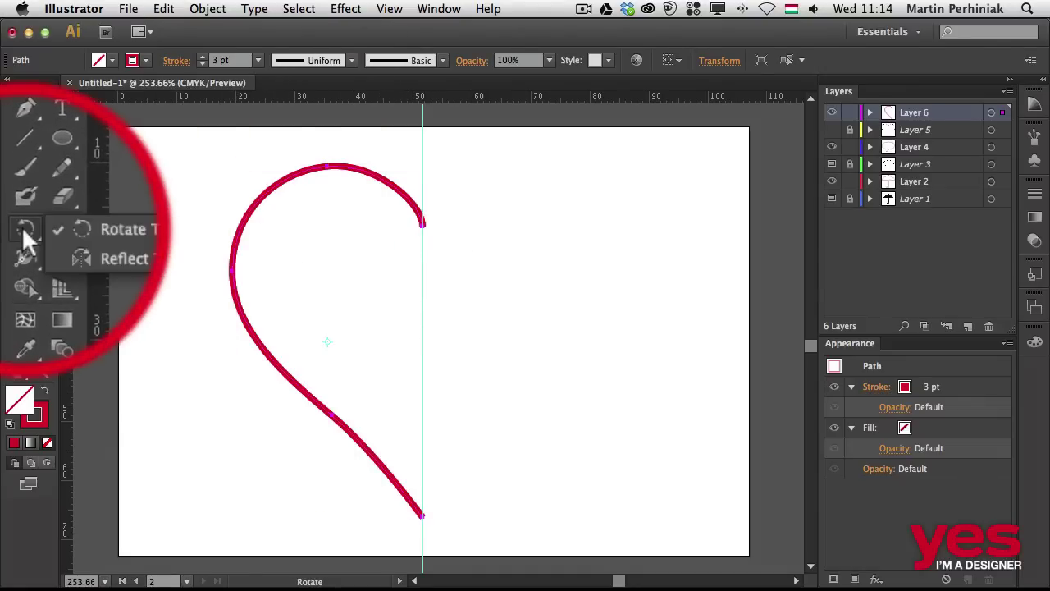
{"action": "left_click", "coordinate": [127, 248]}
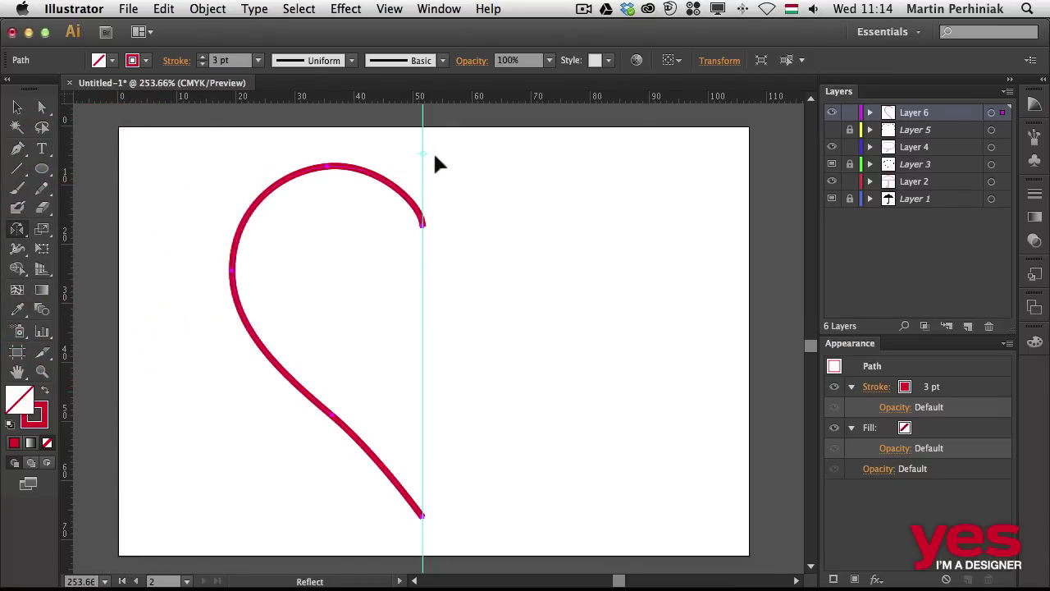
{"action": "left_click_drag", "start_coordinate": [273, 193], "coordinate": [681, 218]}
{"action": "key", "text": "v"}
{"action": "left_click", "coordinate": [676, 270]}
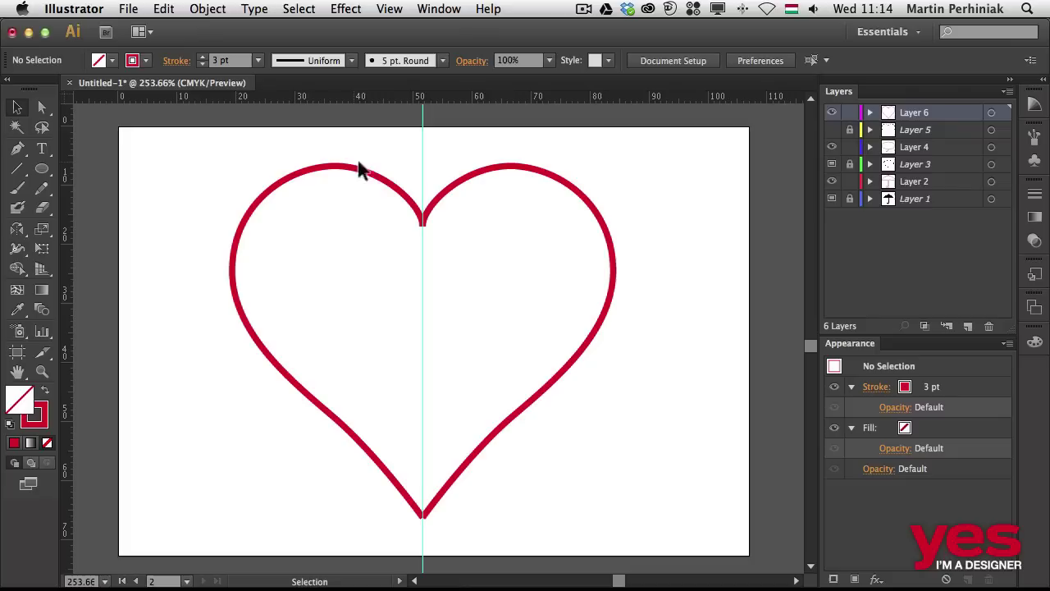
Select both halves and merge them into one heart path with the Shape Builder
{"action": "key", "text": "super+a"}
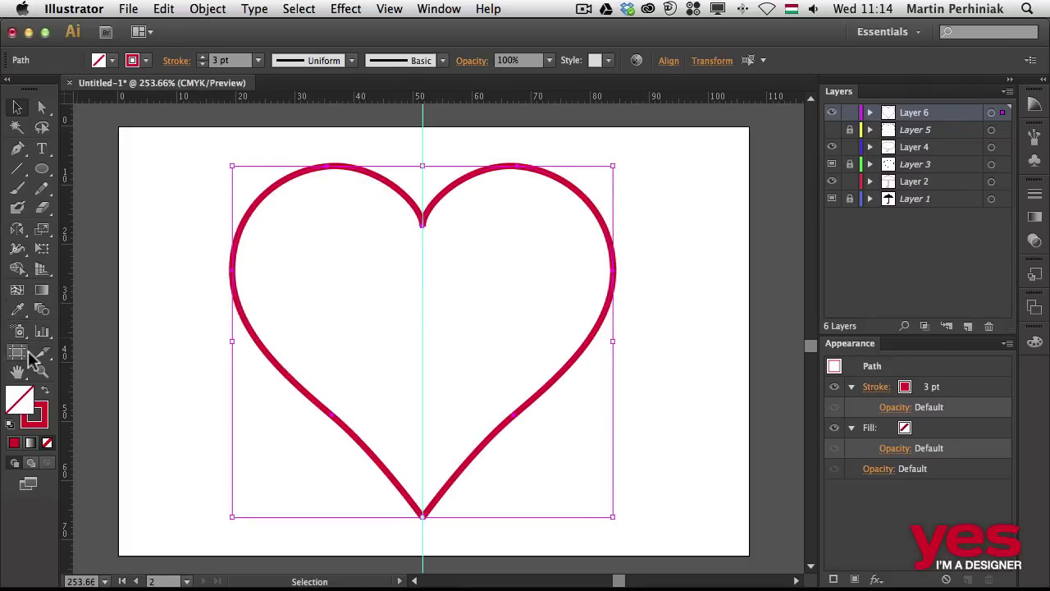
{"action": "left_click_drag", "start_coordinate": [18, 269], "coordinate": [36, 271]}
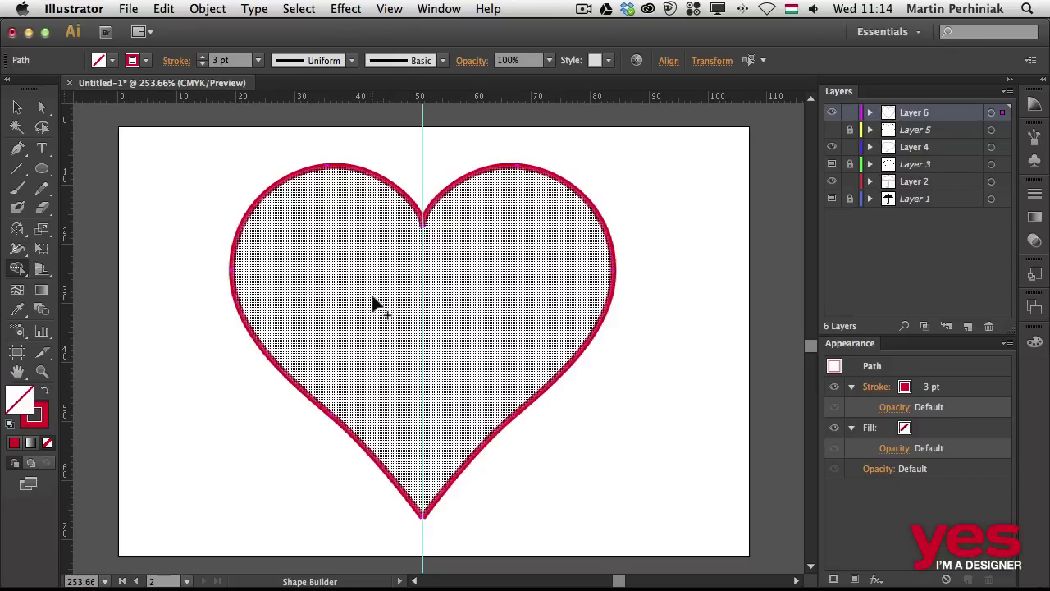
{"action": "left_click", "coordinate": [373, 304]}
{"action": "key", "text": "v"}
{"action": "left_click", "coordinate": [696, 274]}
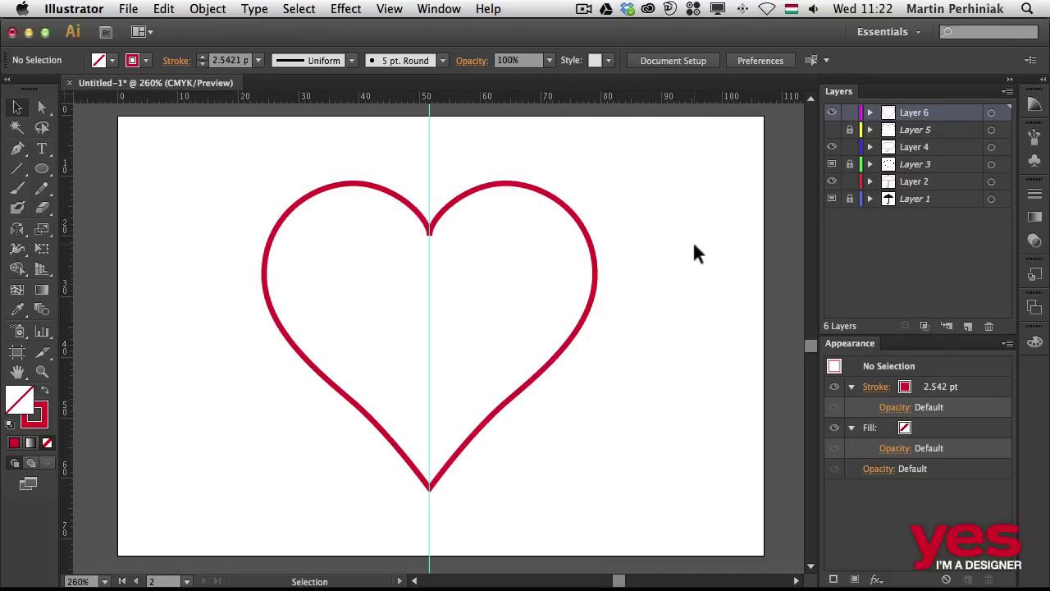
Delete the heart and draw a two-point diagonal line from the guide up-left
{"action": "left_click", "coordinate": [480, 195]}
{"action": "key", "text": "Delete"}
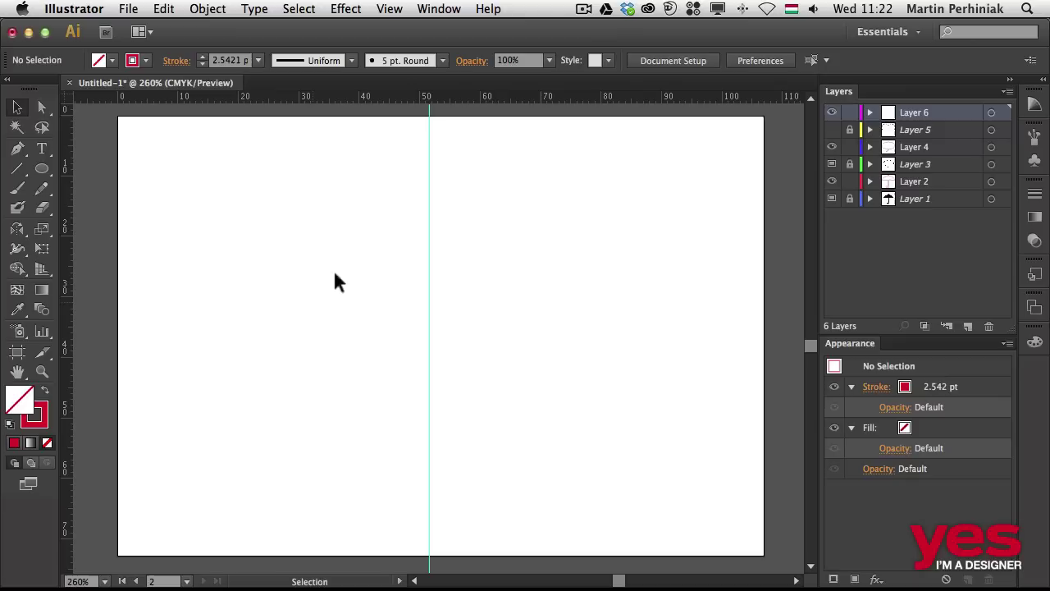
{"action": "key", "text": "p"}
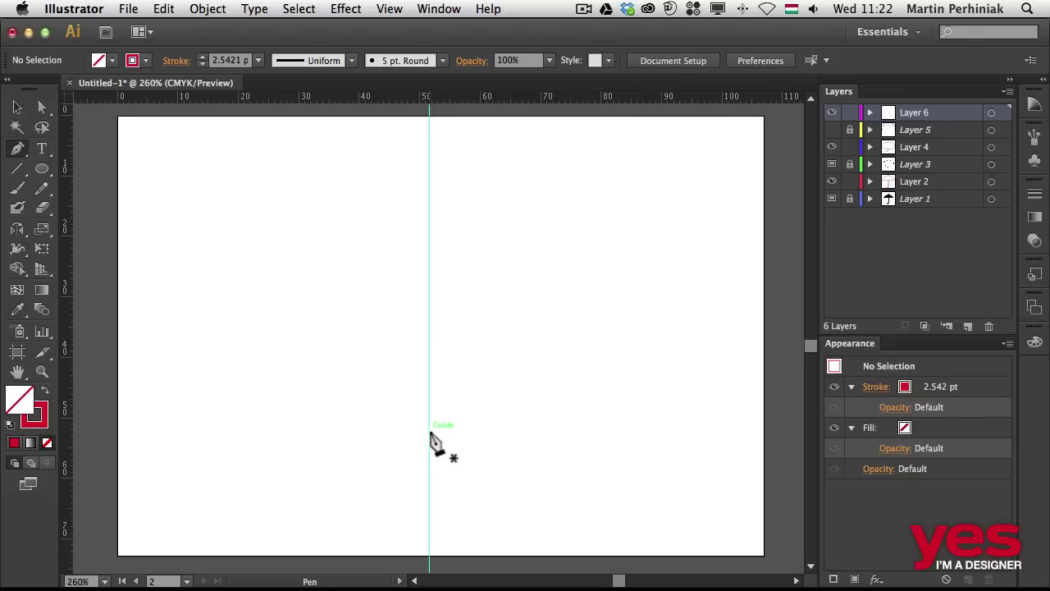
{"action": "left_click", "coordinate": [429, 430]}
{"action": "left_click", "coordinate": [279, 264]}
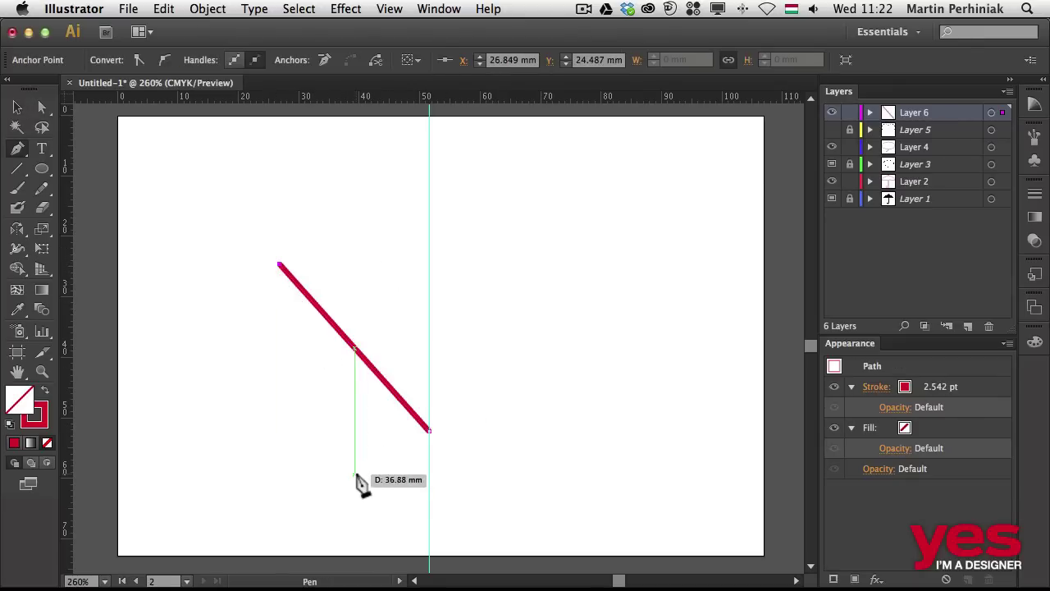
{"action": "key", "text": "a"}
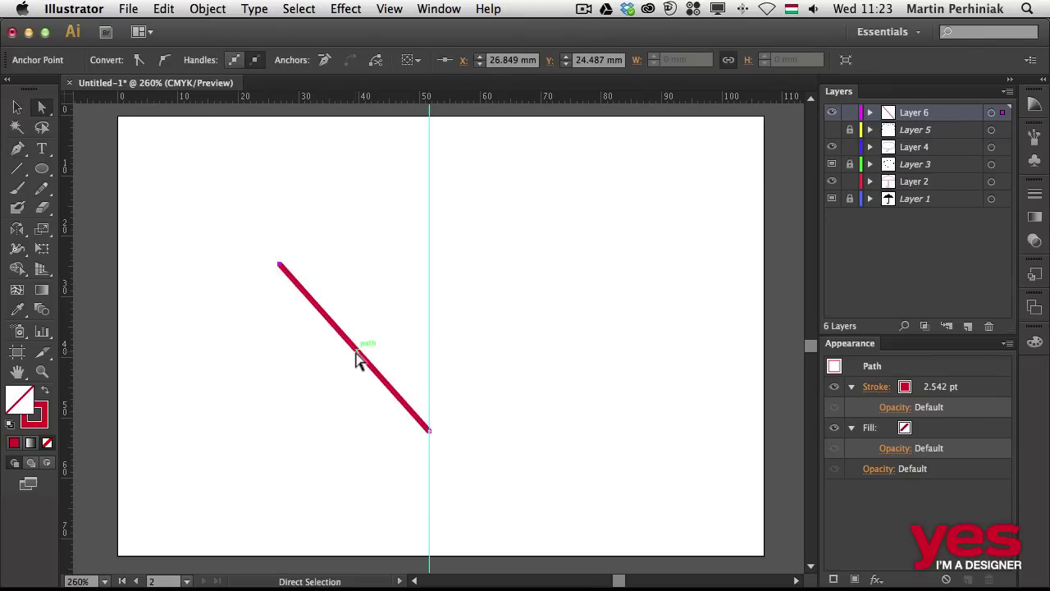
{"action": "key", "text": "v"}
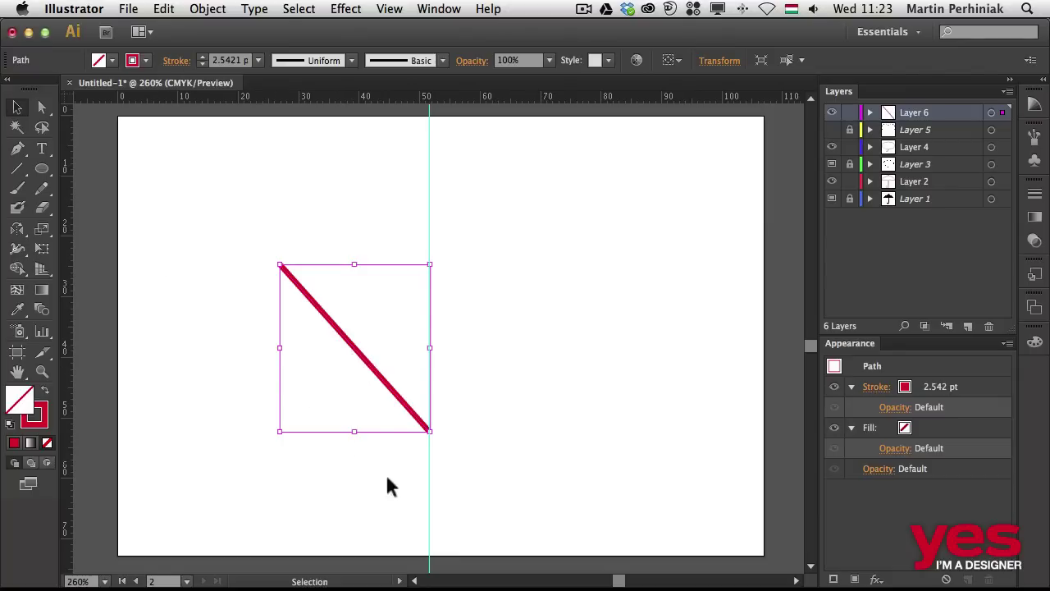
Open Effect > Distort & Transform > Transform for the line
{"action": "left_click", "coordinate": [345, 11]}
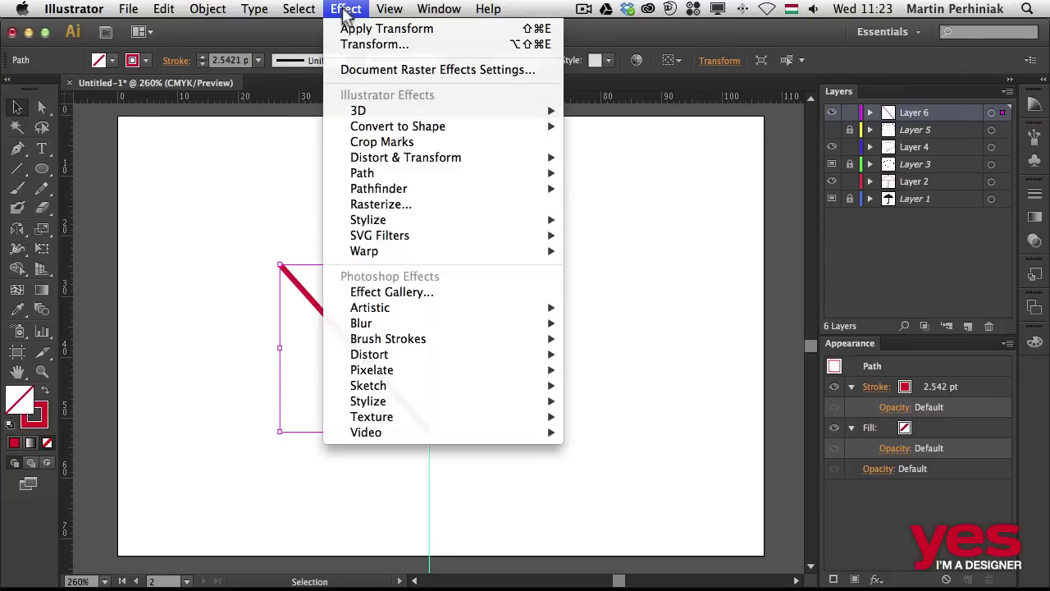
{"action": "mouse_move", "coordinate": [390, 160]}
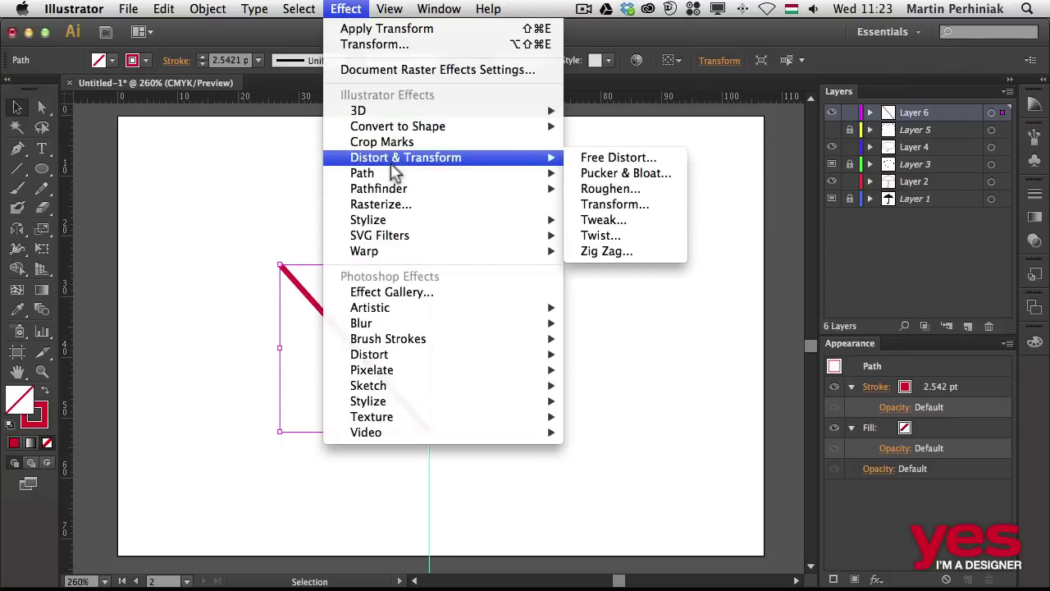
{"action": "left_click", "coordinate": [627, 205]}
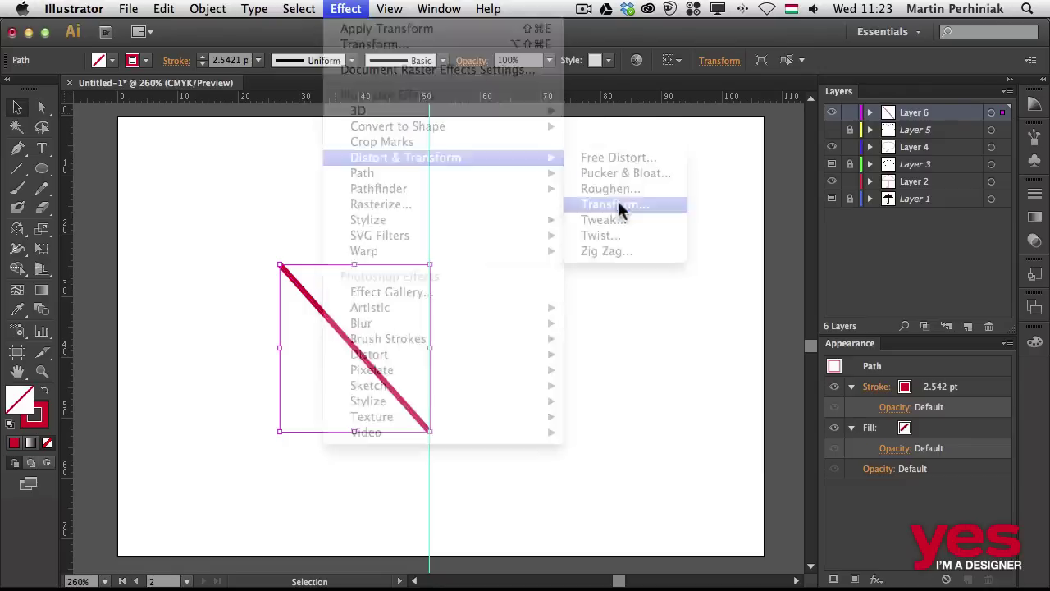
Enable preview and Reflect X in Transform Effect so one mirrored copy forms a V
{"action": "left_click", "coordinate": [725, 489]}
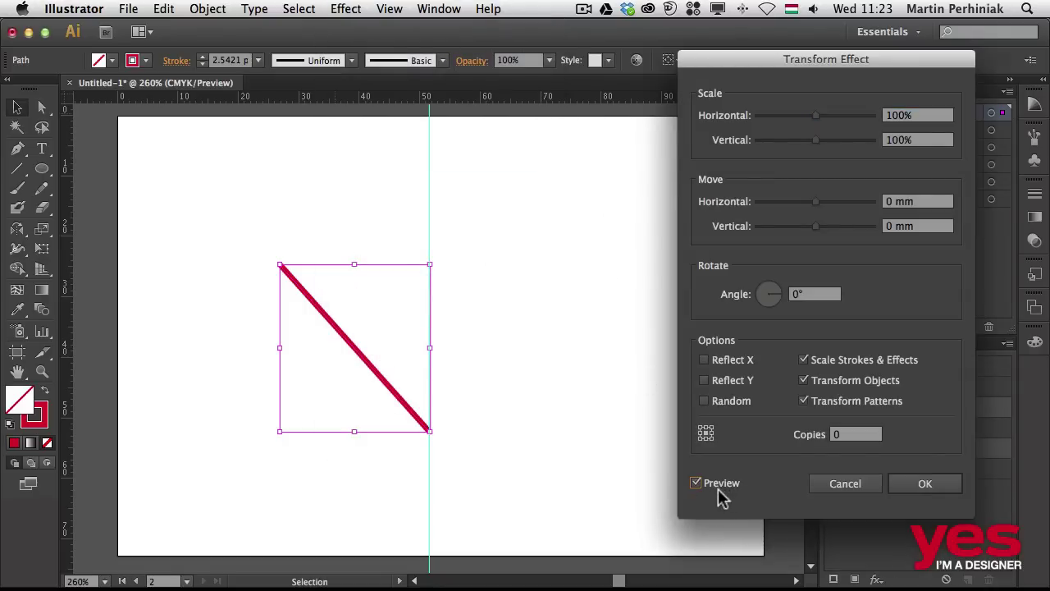
{"action": "left_click_drag", "start_coordinate": [803, 70], "coordinate": [629, 65]}
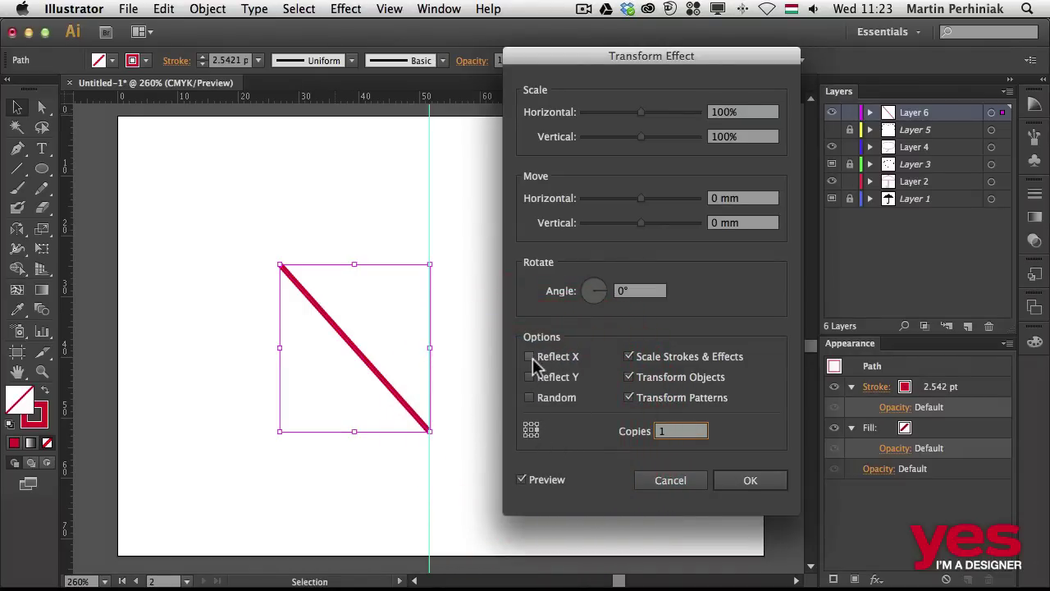
{"action": "left_click", "coordinate": [529, 356]}
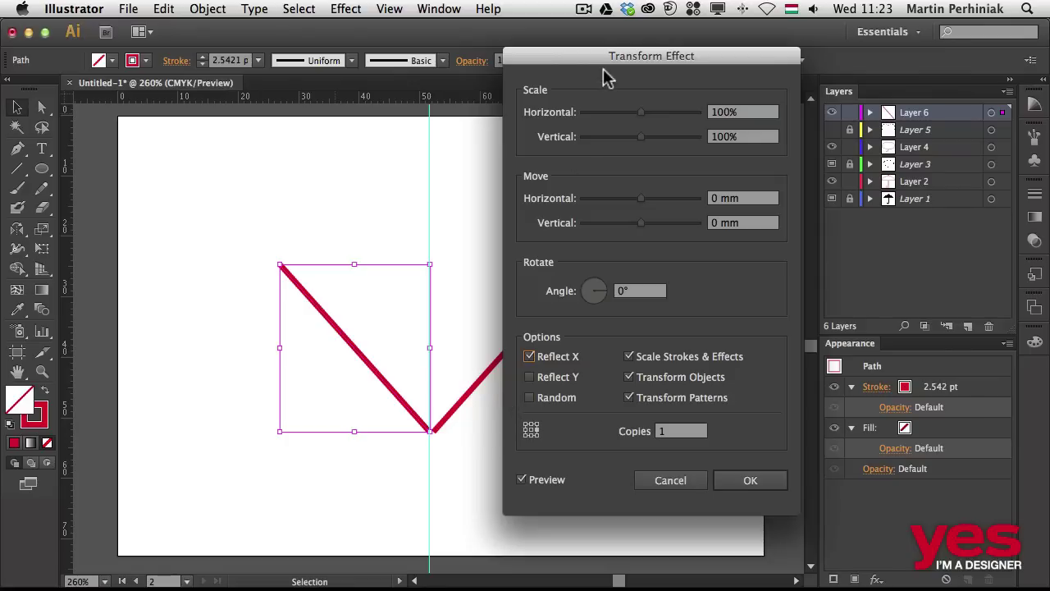
{"action": "left_click_drag", "start_coordinate": [609, 75], "coordinate": [773, 82]}
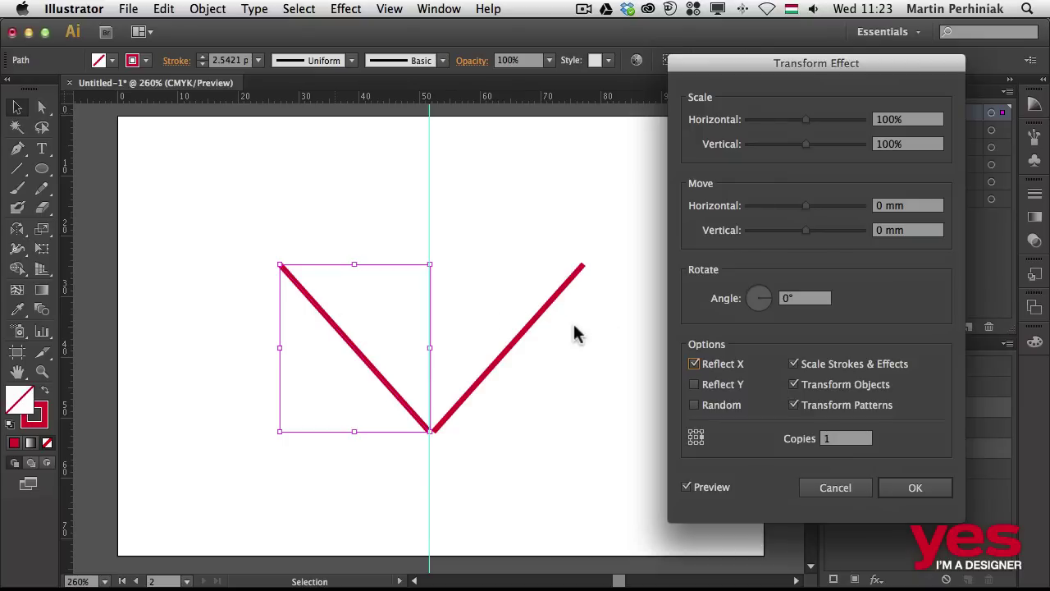
Apply the reflect Transform effect and lower the V's left endpoint to flatten it
{"action": "left_click", "coordinate": [917, 489]}
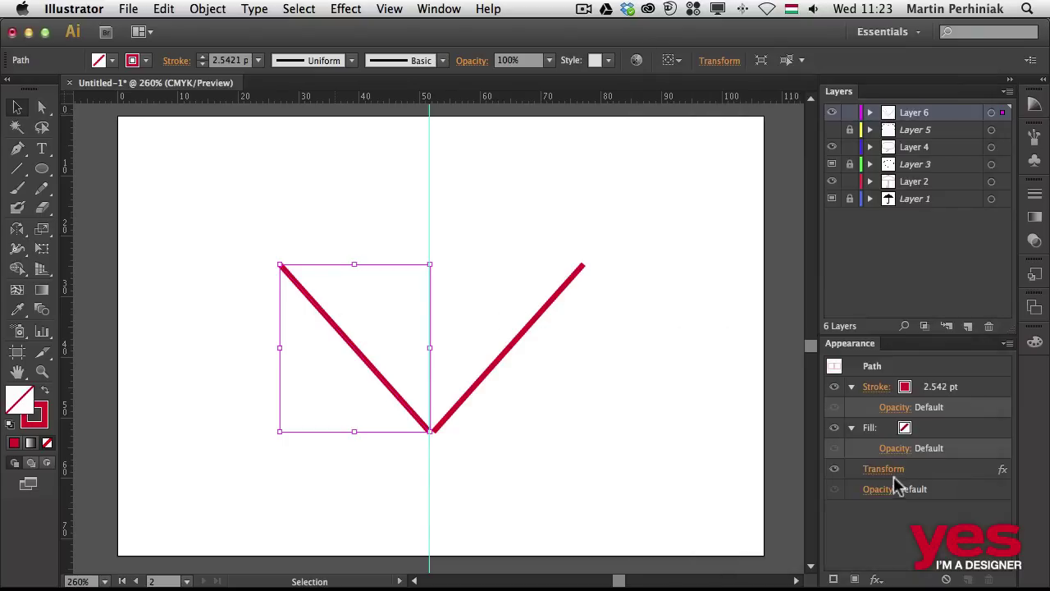
{"action": "left_click", "coordinate": [228, 251]}
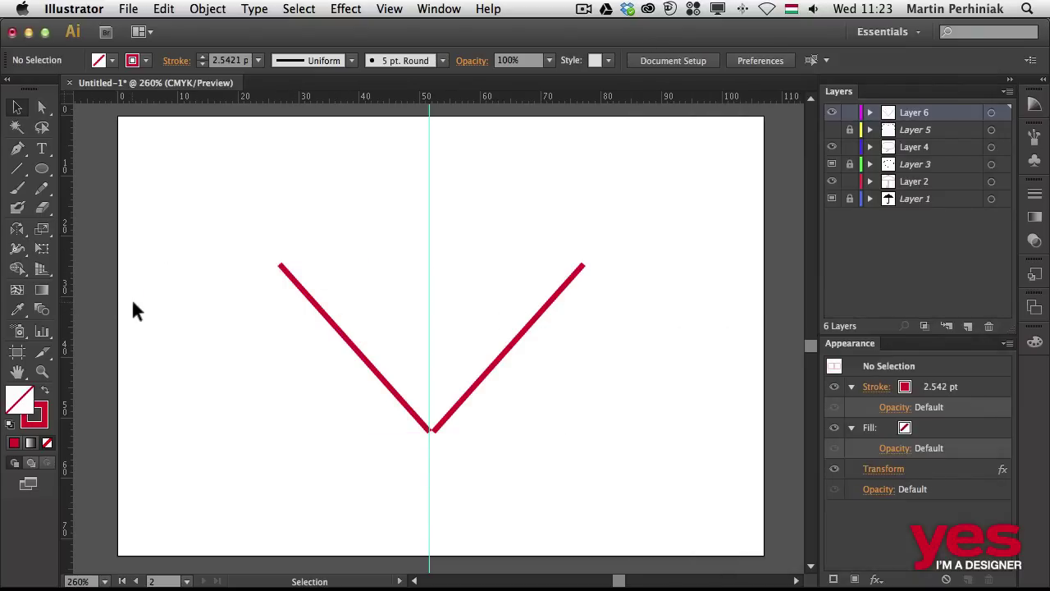
{"action": "key", "text": "a"}
{"action": "left_click_drag", "start_coordinate": [230, 227], "coordinate": [222, 327]}
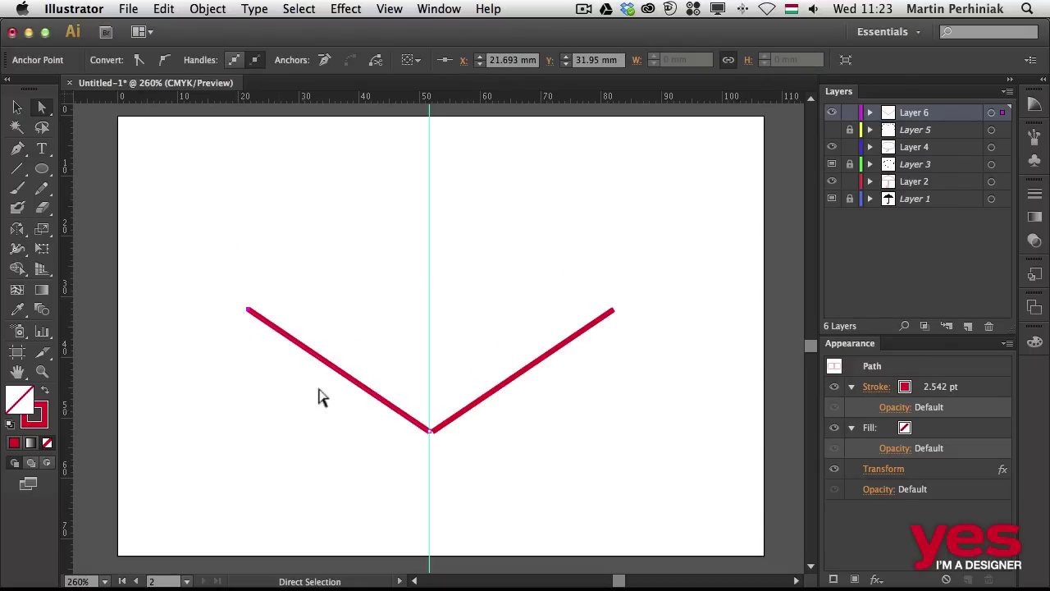
{"action": "left_click_drag", "start_coordinate": [213, 279], "coordinate": [274, 363]}
{"action": "left_click", "coordinate": [243, 337]}
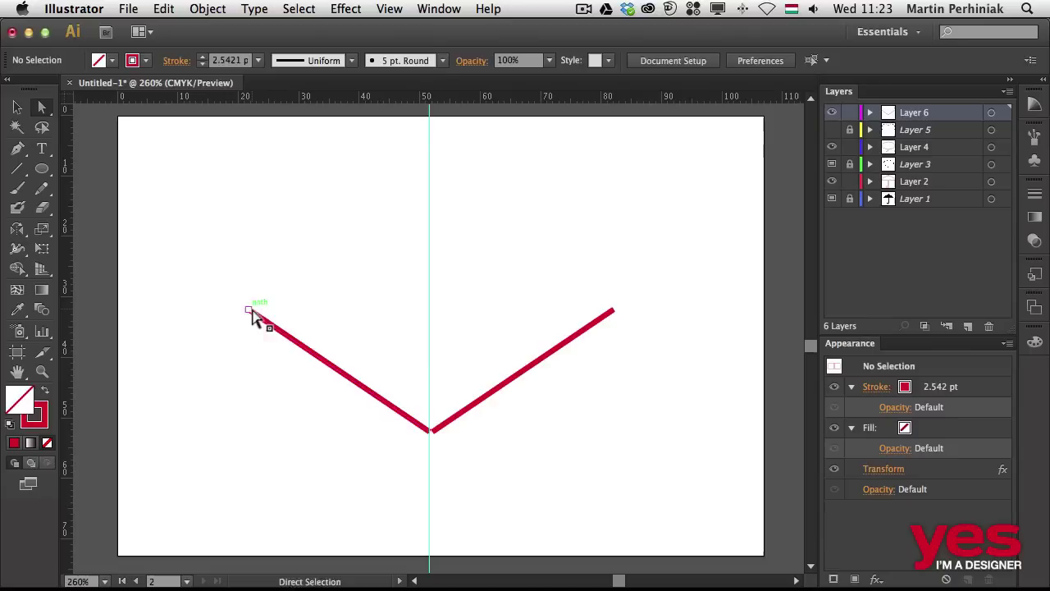
{"action": "left_click_drag", "start_coordinate": [248, 310], "coordinate": [277, 264]}
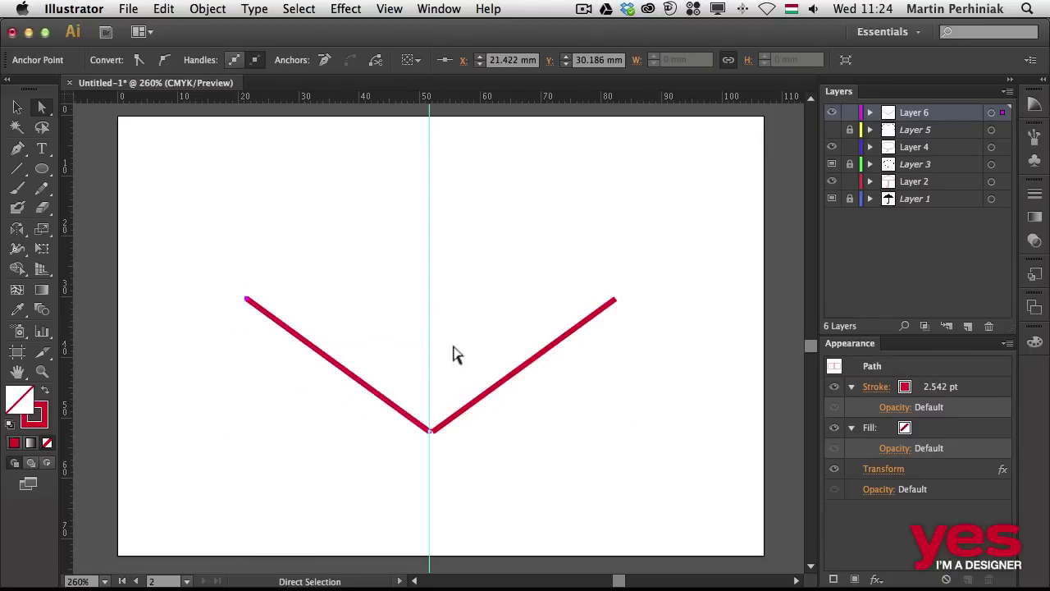
{"action": "left_click_drag", "start_coordinate": [245, 301], "coordinate": [328, 391]}
Continue the path with Pen curves up the left side forming the upper lobe
{"action": "key", "text": "p"}
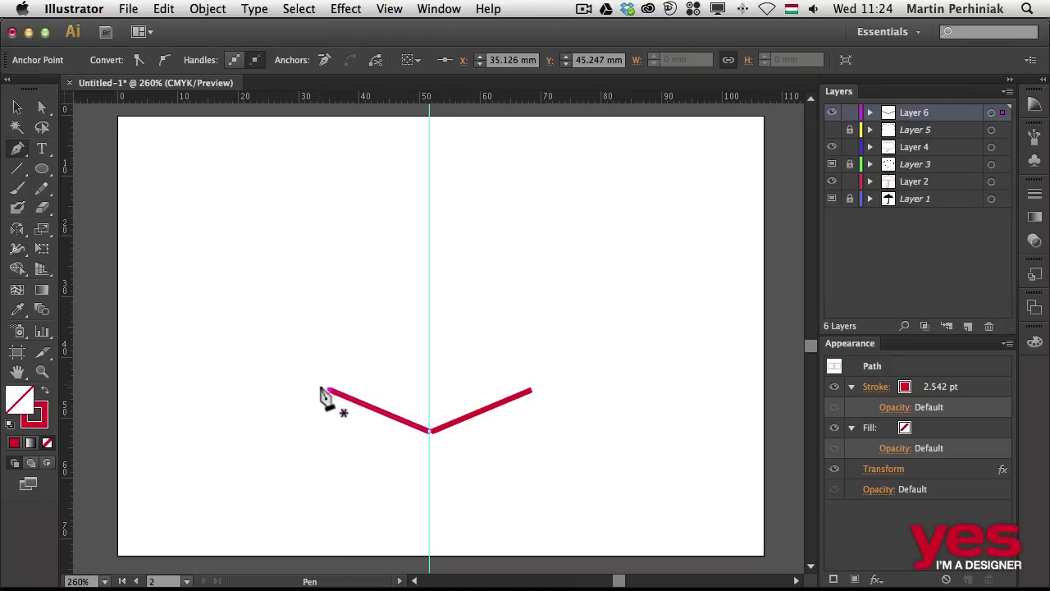
{"action": "left_click", "coordinate": [329, 392]}
{"action": "left_click_drag", "start_coordinate": [273, 307], "coordinate": [315, 279]}
{"action": "left_click_drag", "start_coordinate": [345, 312], "coordinate": [367, 328]}
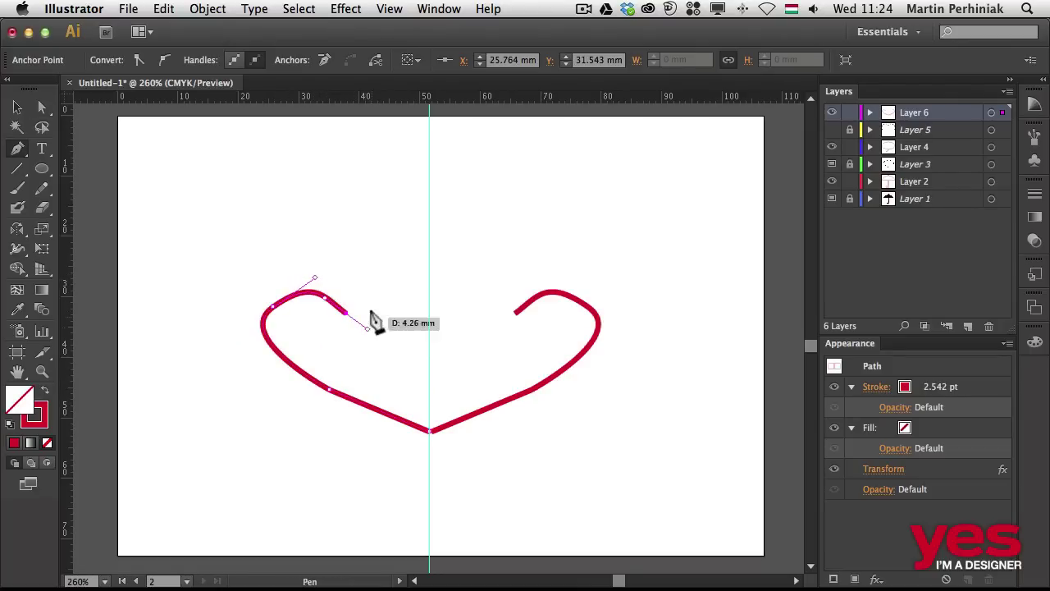
{"action": "left_click_drag", "start_coordinate": [378, 267], "coordinate": [368, 234]}
{"action": "left_click_drag", "start_coordinate": [294, 220], "coordinate": [345, 195]}
{"action": "left_click", "coordinate": [353, 176]}
{"action": "left_click_drag", "start_coordinate": [402, 215], "coordinate": [411, 246]}
Add the lower arrow-like notch and end the path near the centre line
{"action": "left_click", "coordinate": [410, 273]}
{"action": "left_click", "coordinate": [397, 336]}
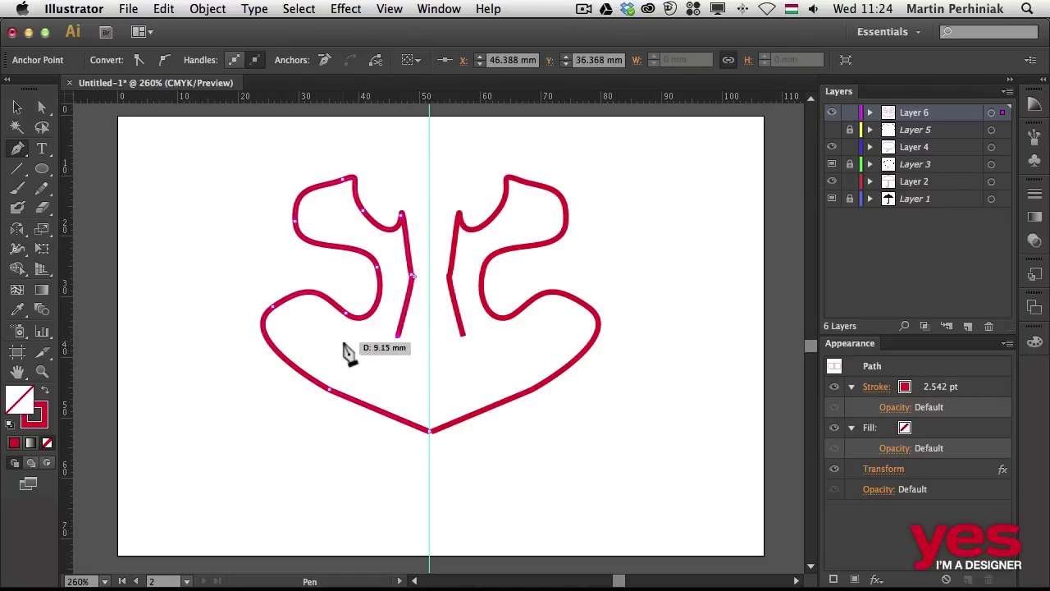
{"action": "left_click", "coordinate": [340, 341]}
{"action": "left_click", "coordinate": [383, 382]}
{"action": "left_click", "coordinate": [408, 364]}
{"action": "left_click", "coordinate": [430, 364]}
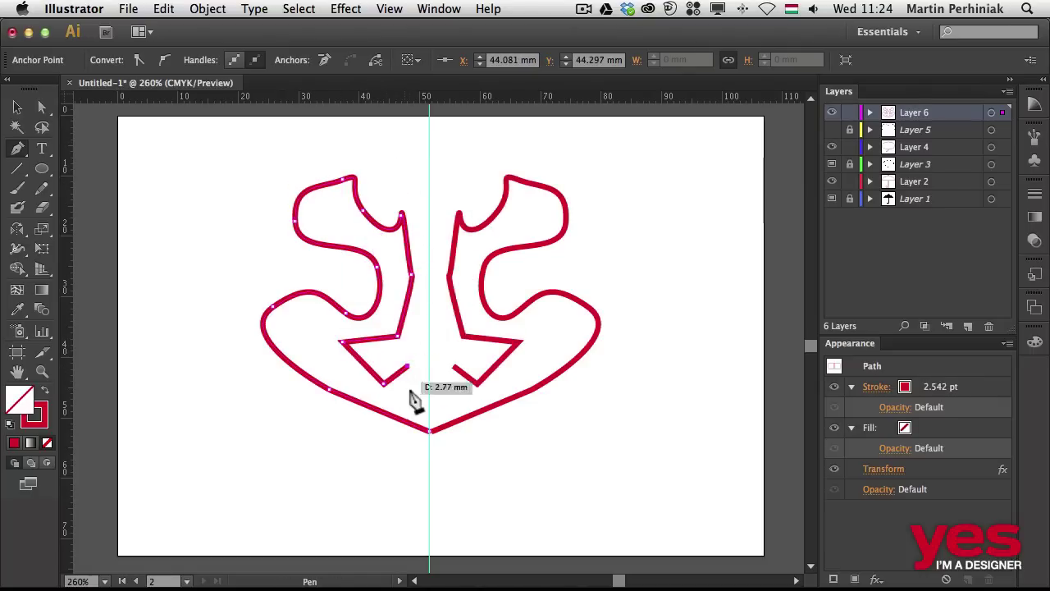
{"action": "left_click", "coordinate": [379, 447], "text": "super"}
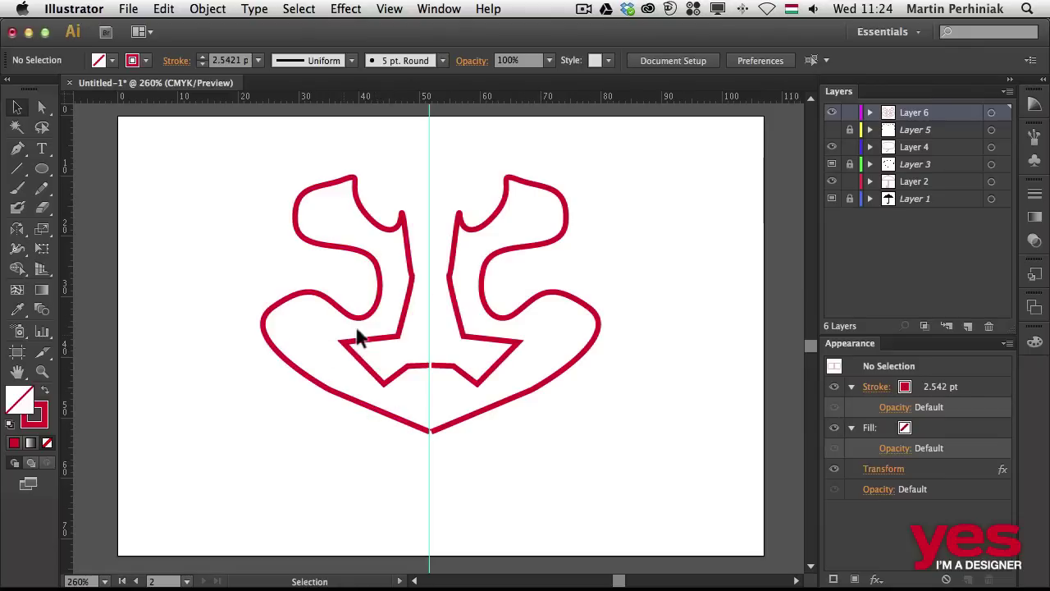
Select the left path and apply Object > Expand Appearance to make the reflection real paths
{"action": "left_click_drag", "start_coordinate": [349, 439], "coordinate": [462, 288]}
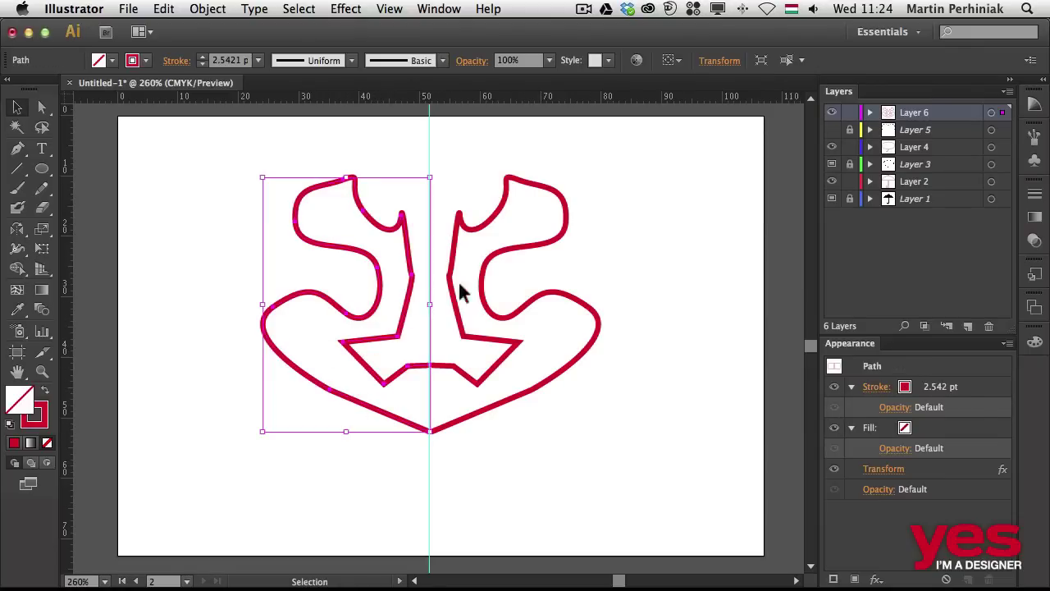
{"action": "left_click", "coordinate": [343, 453]}
{"action": "left_click_drag", "start_coordinate": [343, 453], "coordinate": [361, 387]}
{"action": "left_click", "coordinate": [207, 9]}
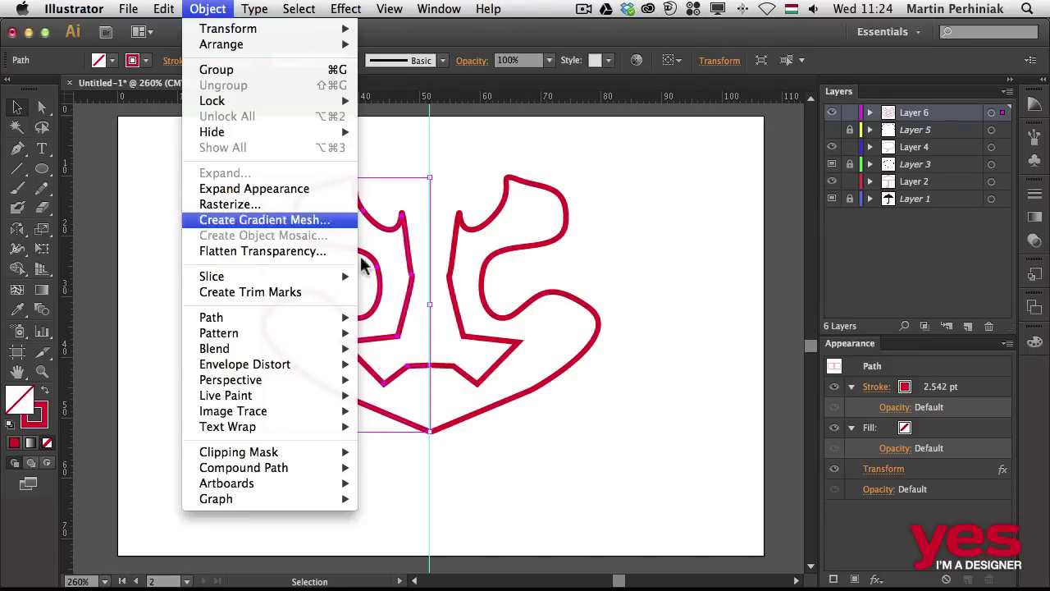
{"action": "key", "text": "Escape"}
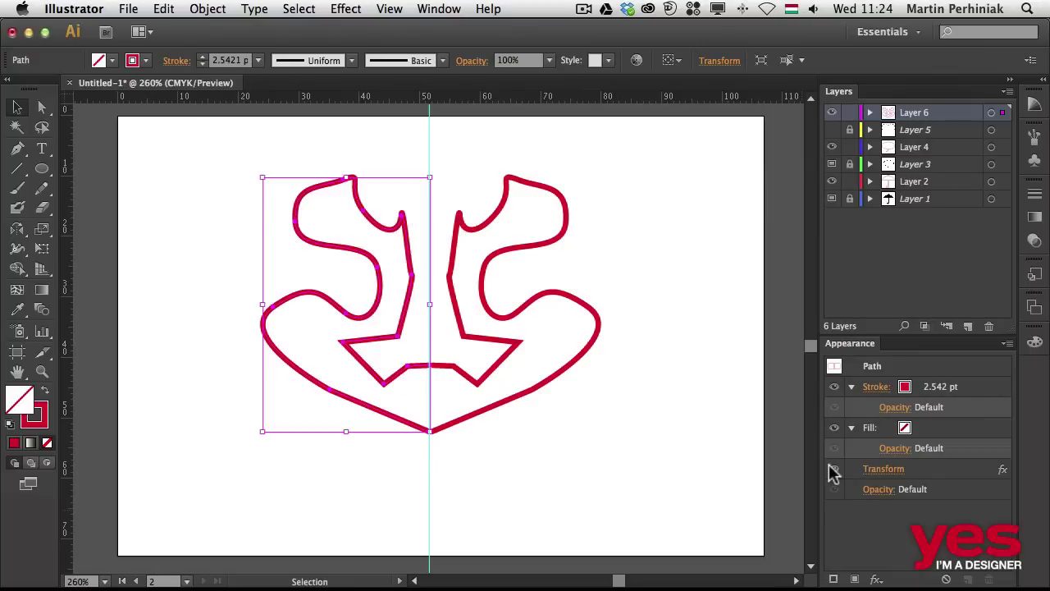
{"action": "left_click", "coordinate": [834, 471]}
{"action": "left_click", "coordinate": [835, 472]}
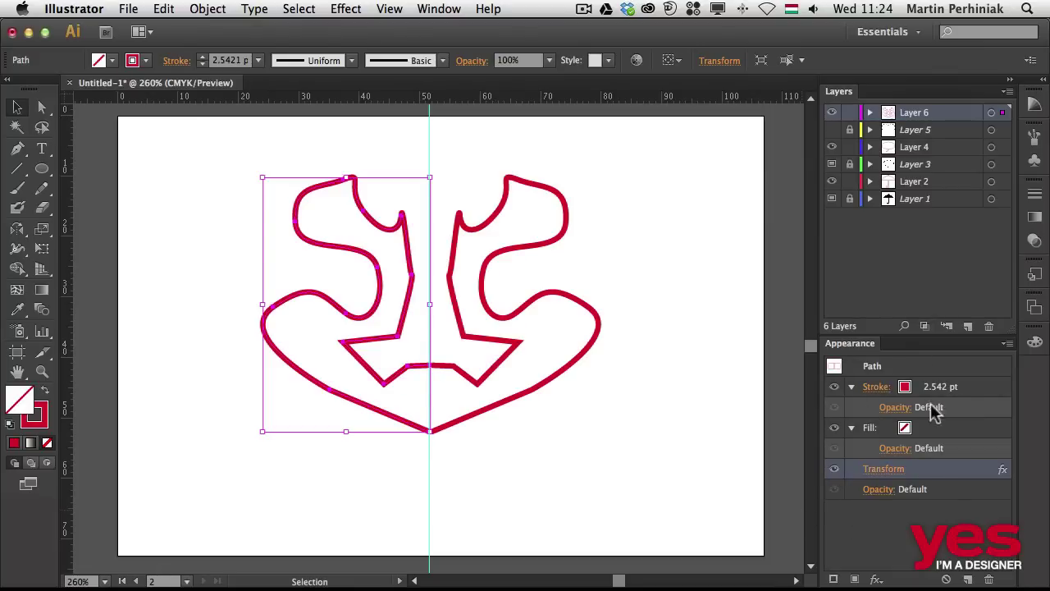
{"action": "left_click", "coordinate": [193, 12]}
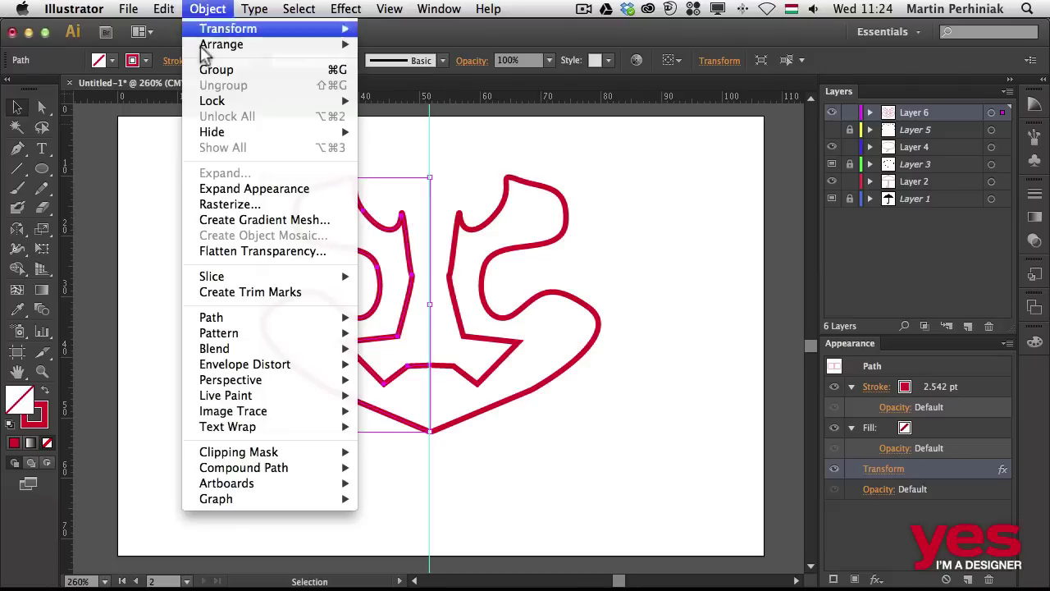
{"action": "left_click", "coordinate": [236, 190]}
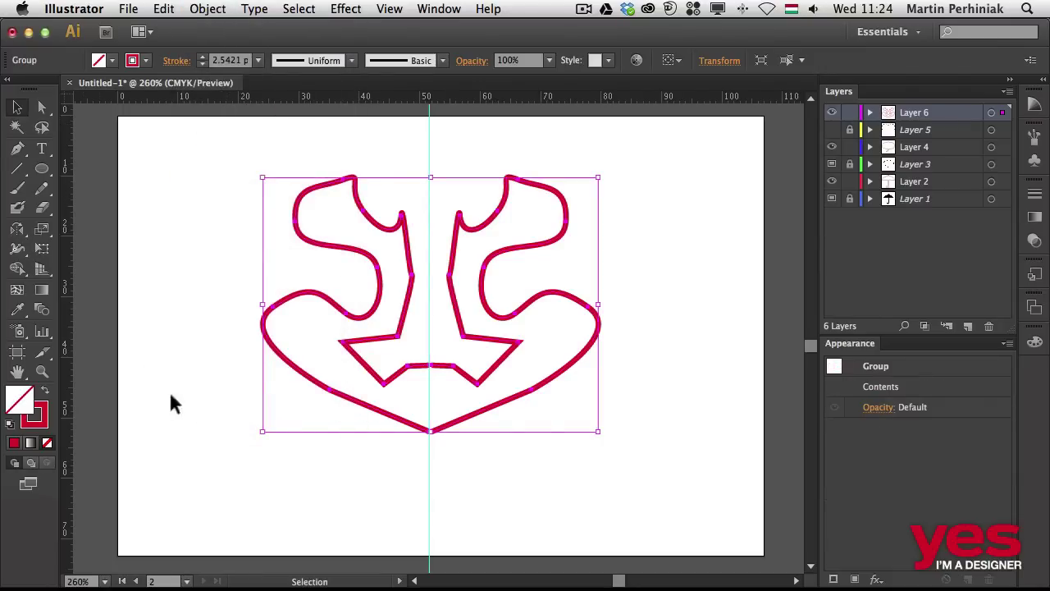
Enter the group and nudge the right half left so the halves meet
{"action": "left_click", "coordinate": [17, 268]}
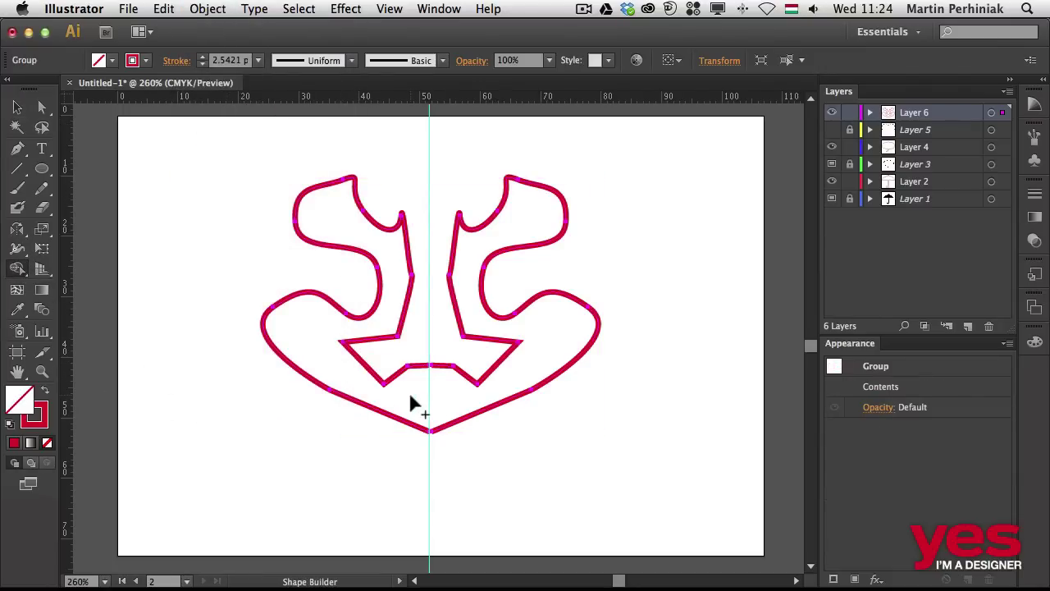
{"action": "key", "text": "v"}
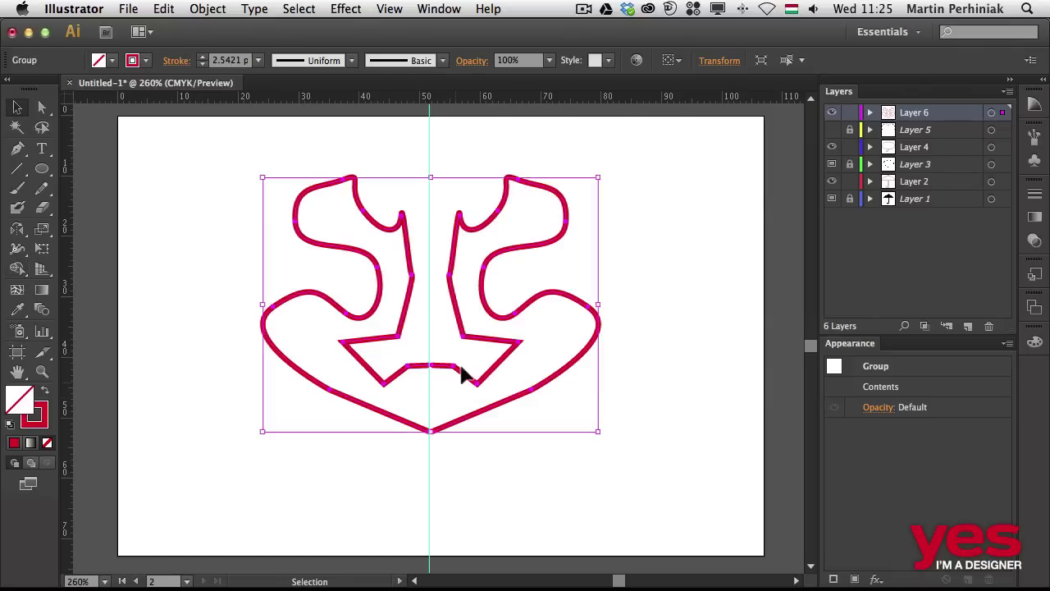
{"action": "left_click", "coordinate": [459, 462]}
{"action": "left_click", "coordinate": [475, 386]}
{"action": "left_click", "coordinate": [566, 468]}
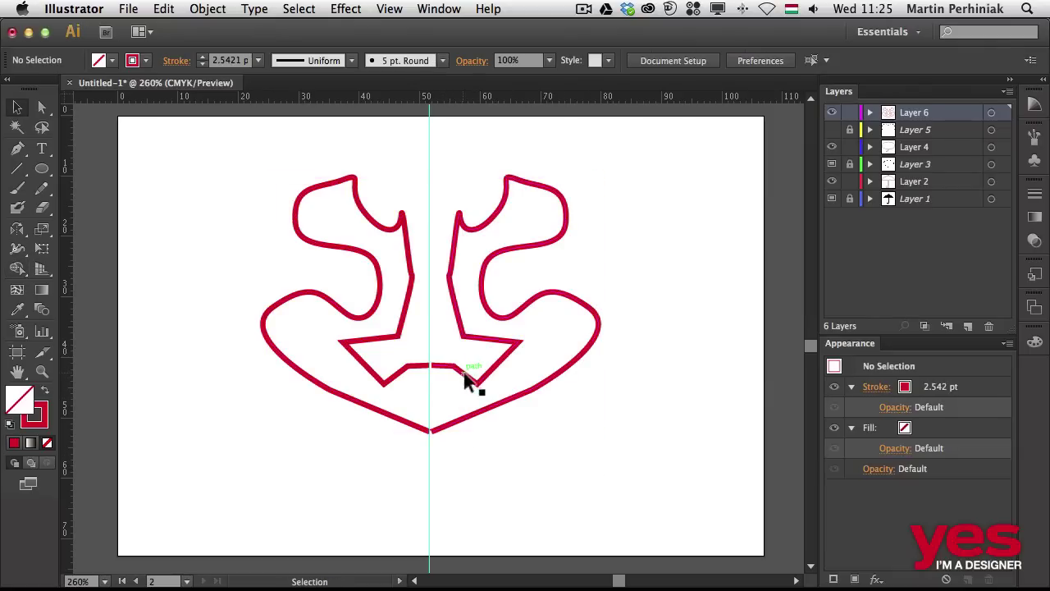
{"action": "double_click", "coordinate": [468, 380]}
{"action": "left_click", "coordinate": [465, 379]}
{"action": "key", "text": "Left"}
{"action": "key", "text": "Left"}
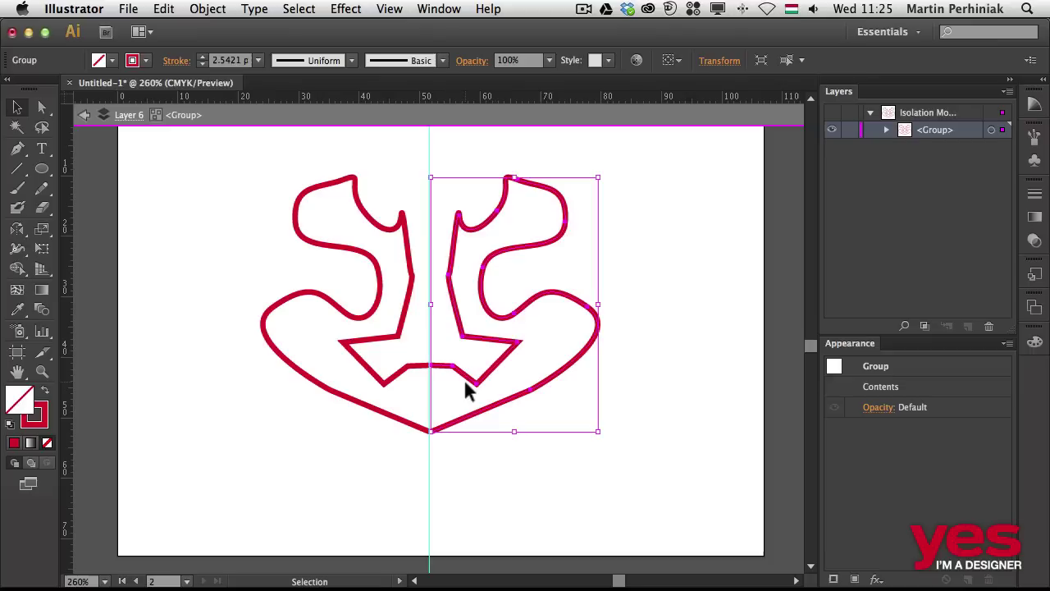
Move the whole ornament about 17 mm toward the page's left side
{"action": "left_click", "coordinate": [385, 456]}
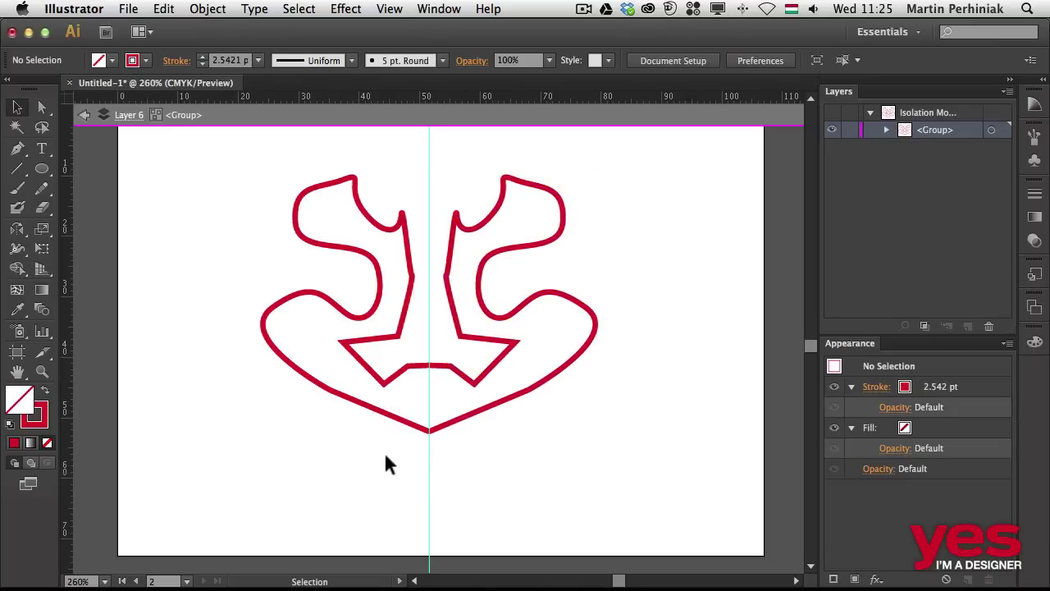
{"action": "left_click_drag", "start_coordinate": [402, 403], "coordinate": [480, 355]}
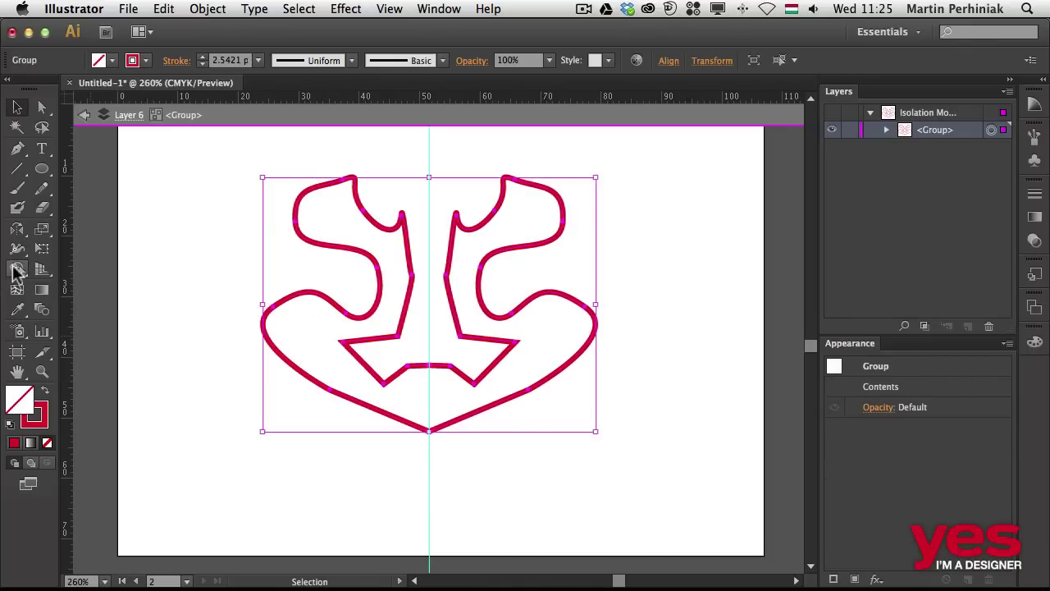
{"action": "left_click", "coordinate": [17, 268]}
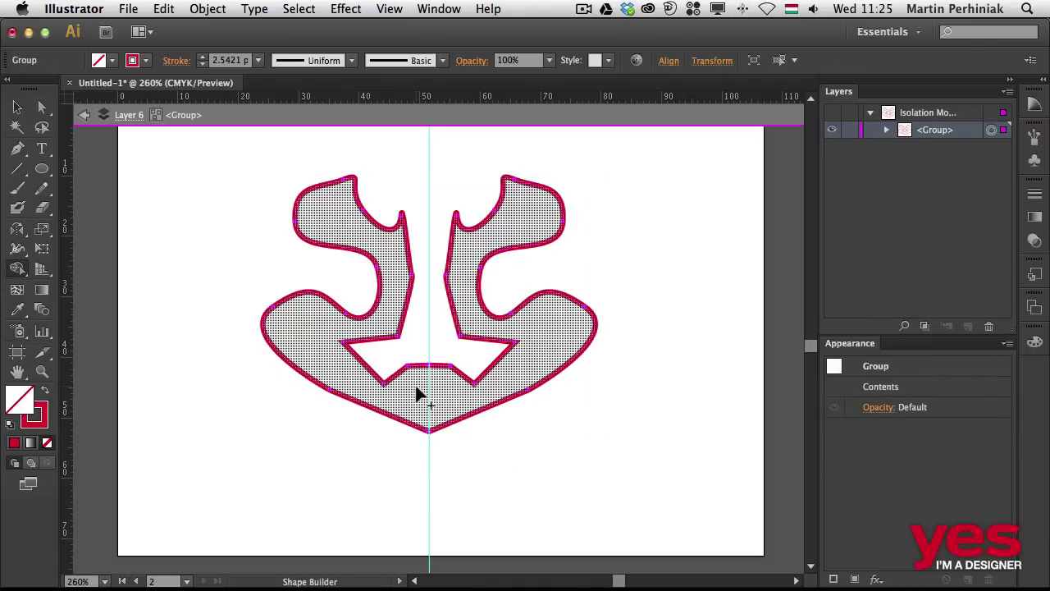
{"action": "key", "text": "v"}
{"action": "left_click", "coordinate": [369, 460]}
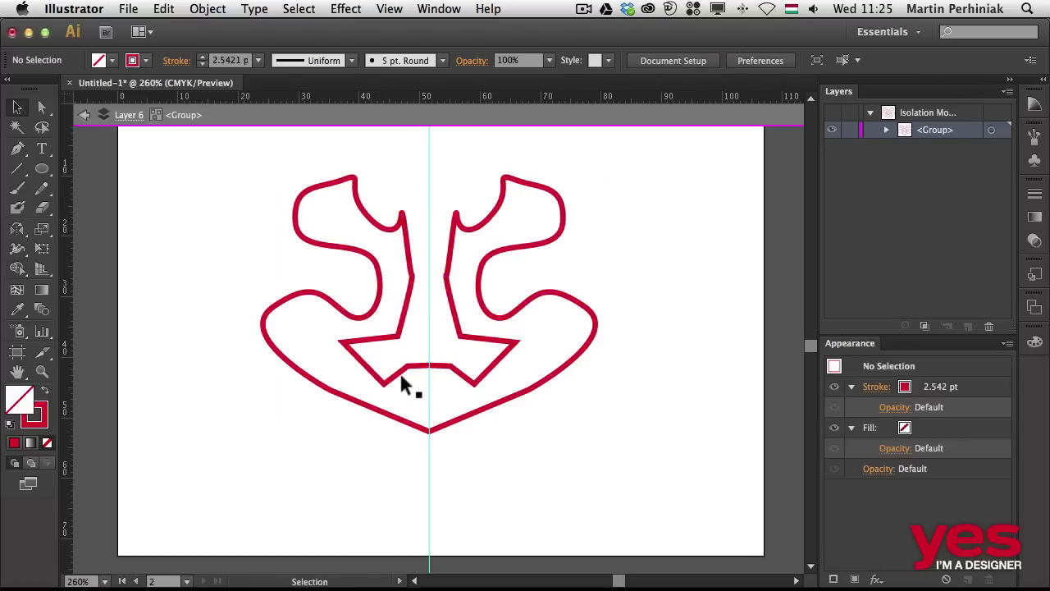
{"action": "left_click", "coordinate": [406, 377]}
{"action": "double_click", "coordinate": [406, 376]}
{"action": "left_click_drag", "start_coordinate": [373, 379], "coordinate": [267, 387]}
{"action": "left_click", "coordinate": [305, 468]}
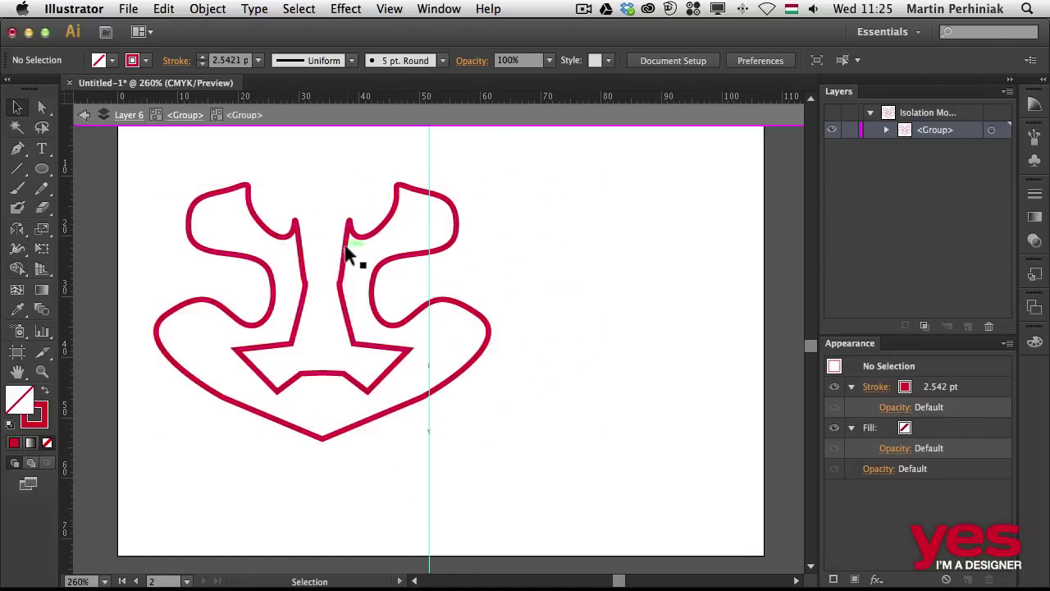